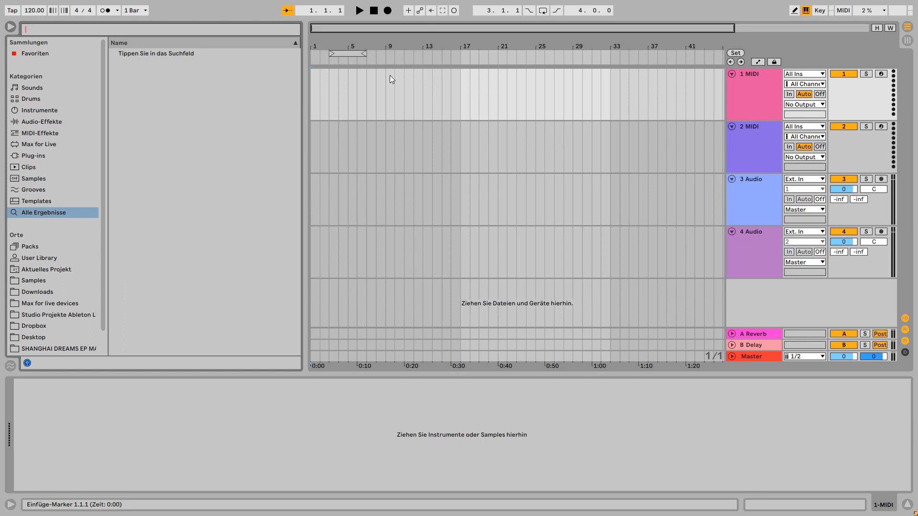
Load the Operator instrument onto the first MIDI track.
click(394, 84)
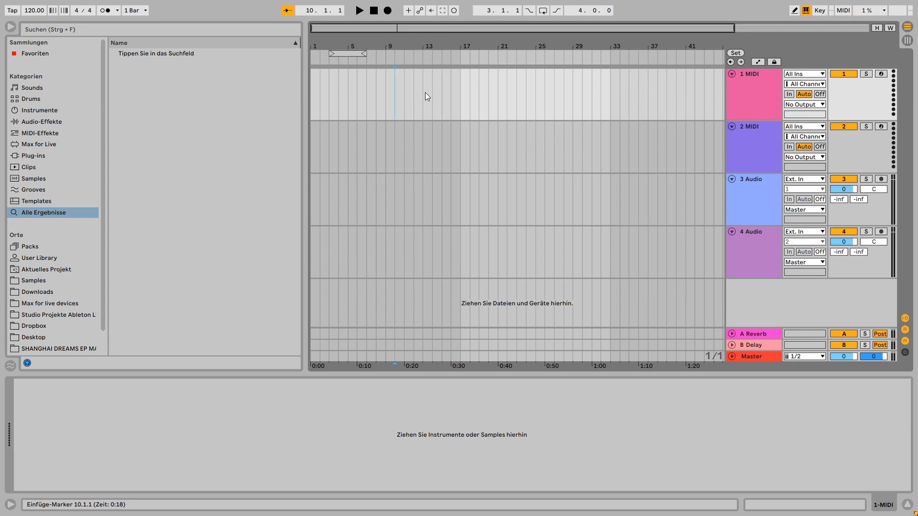
click(334, 93)
click(272, 29)
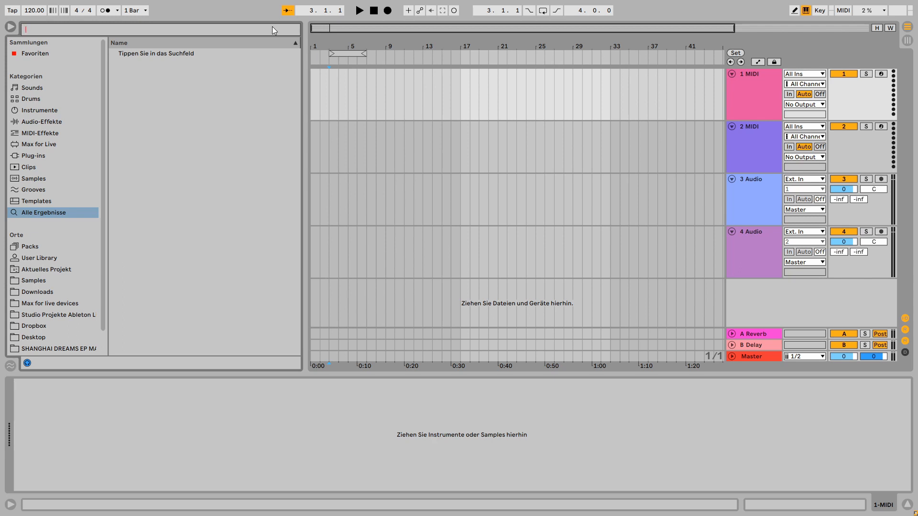
text(ope)
double_click(132, 55)
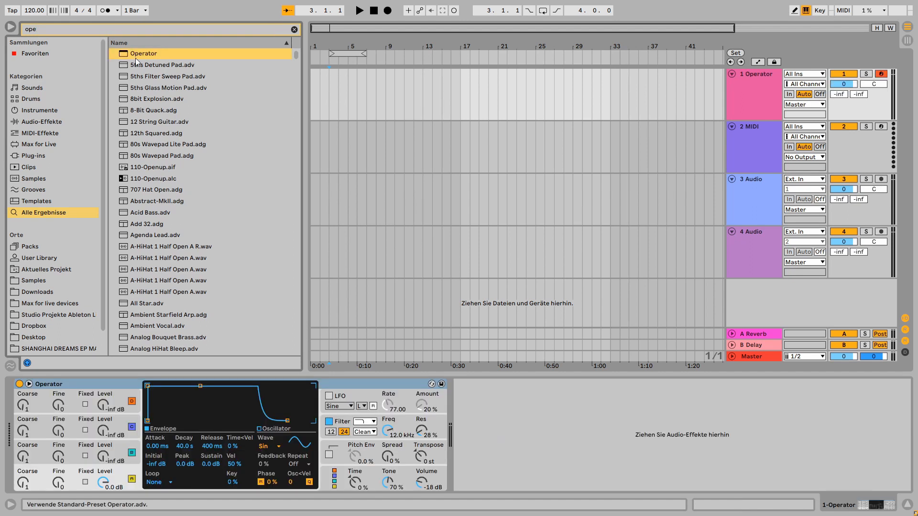
Set Operator to the fully parallel algorithm, with all four oscillators side by side.
click(120, 470)
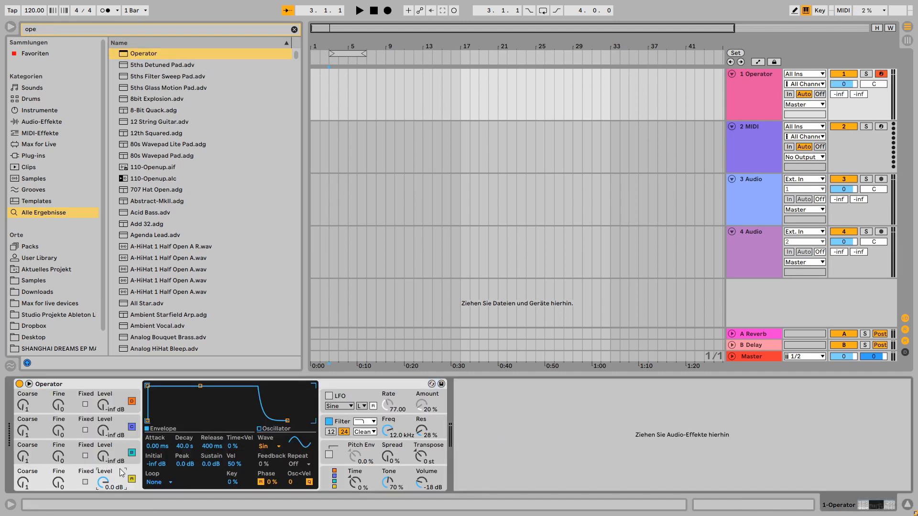
click(333, 482)
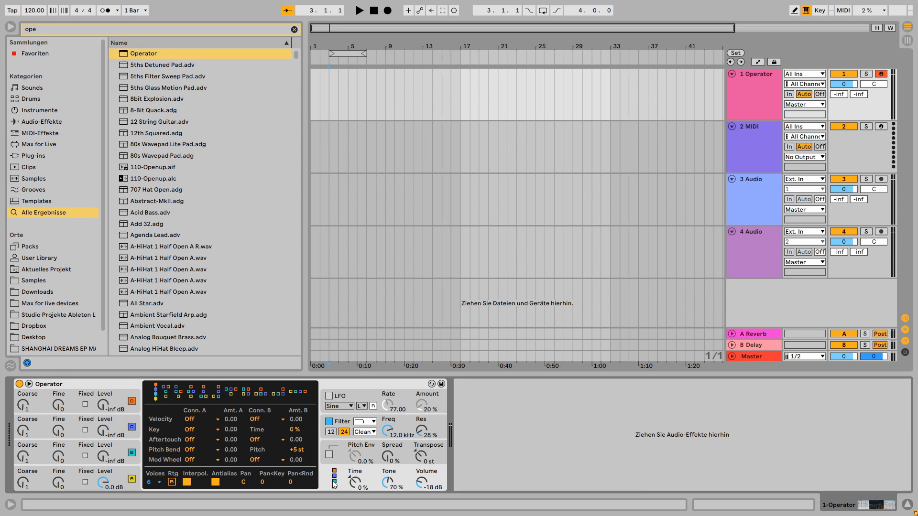
click(299, 393)
Set oscillator B to Coarse 7 and Level -16 dB, with envelope Decay 719 ms and Sustain 0.0 dB.
click(22, 457)
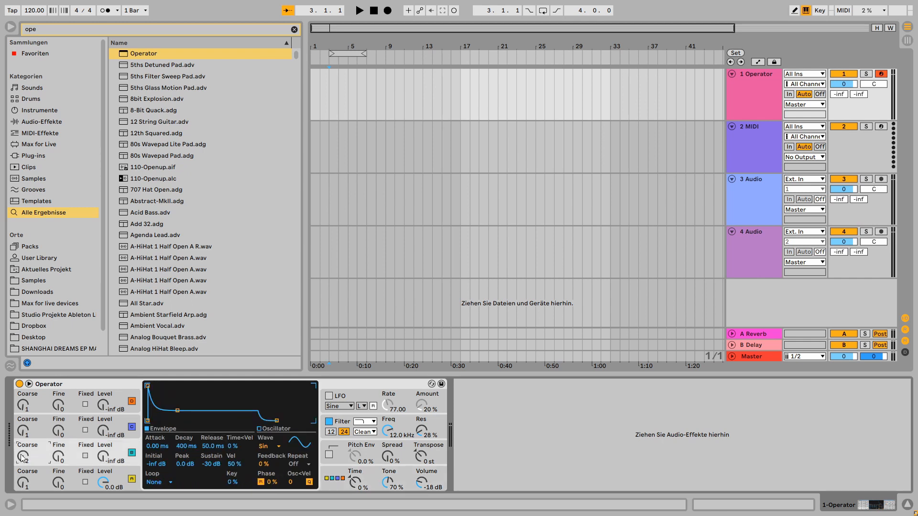
drag(177, 410, 180, 385)
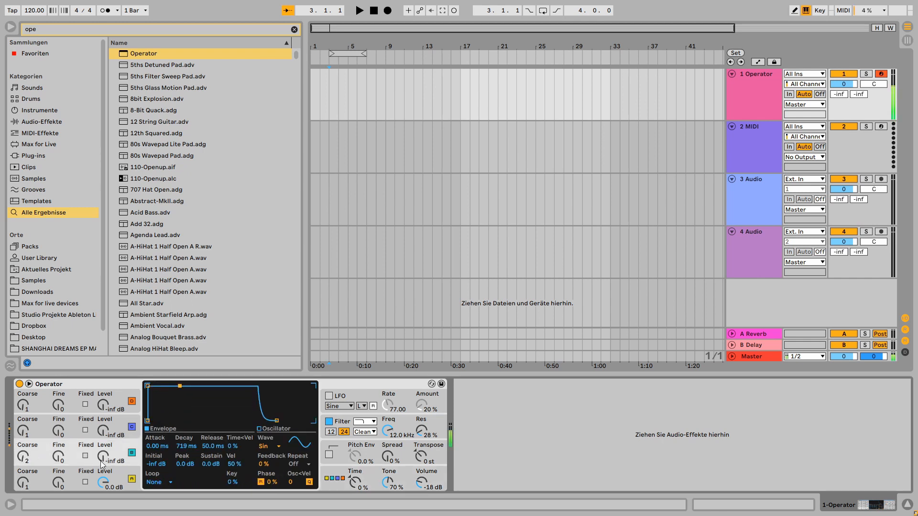
drag(102, 464, 102, 455)
drag(24, 460, 24, 450)
drag(103, 457, 103, 455)
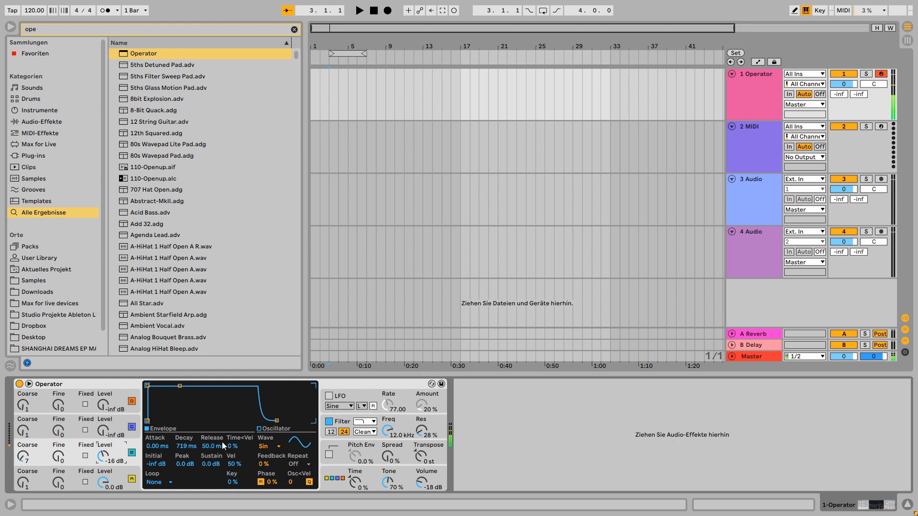
Try Operator's fully stacked algorithm for comparison, and restore the fully parallel algorithm.
click(326, 467)
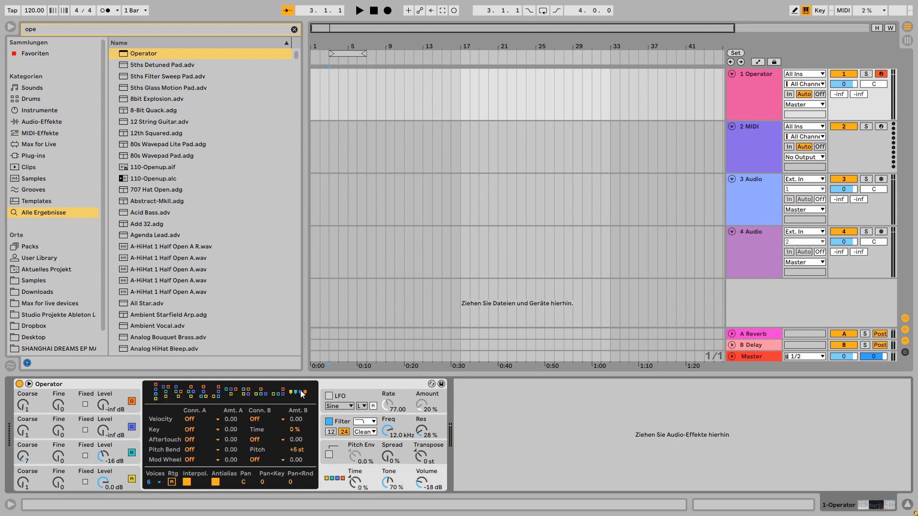
click(103, 456)
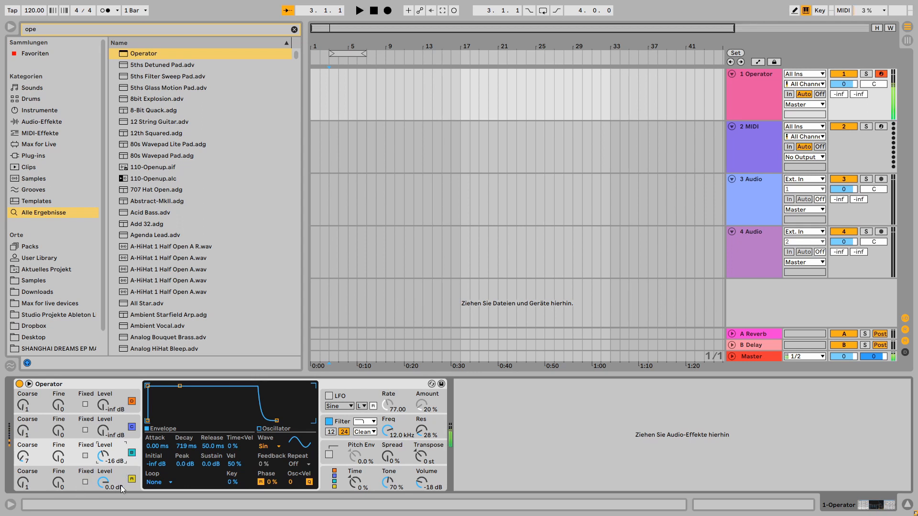
click(334, 487)
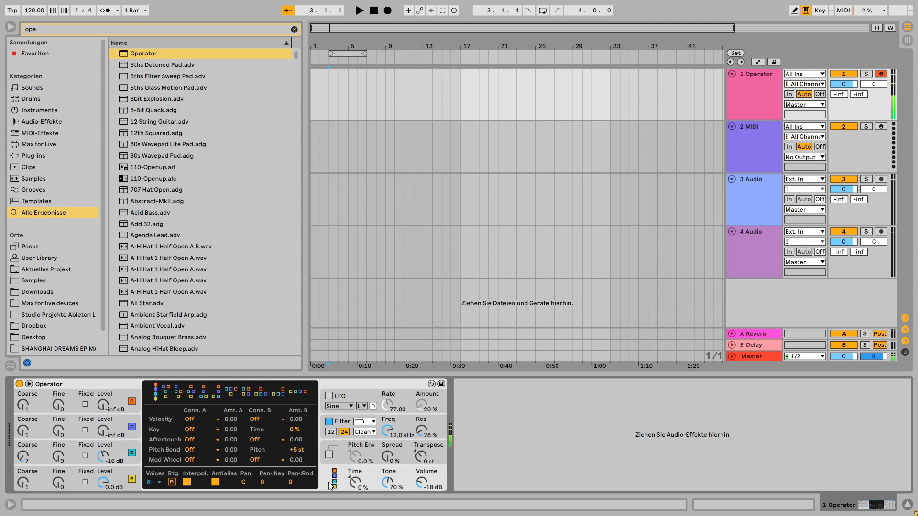
click(297, 392)
Enable Operator's pitch envelope with an amount of 24 % and a Peak of +39 st.
click(343, 442)
click(329, 454)
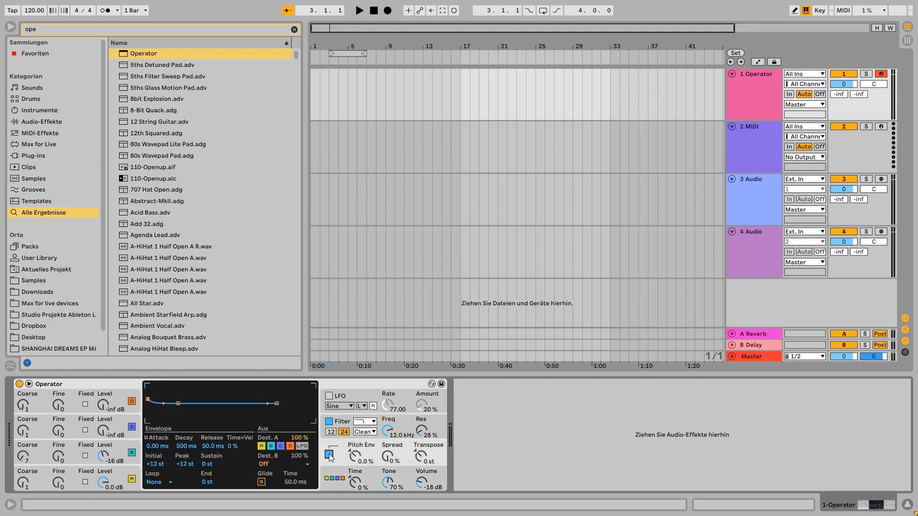
click(356, 457)
drag(356, 457, 357, 450)
drag(147, 399, 148, 390)
drag(354, 457, 354, 455)
Try Operator's Glide with a different time, and restore the time to 50.0 ms with Glide switched off.
click(261, 482)
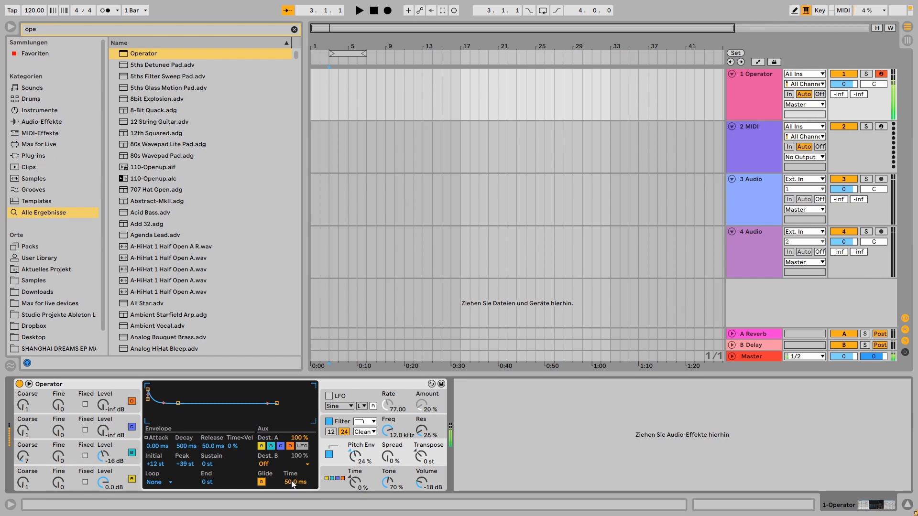
drag(290, 483, 289, 477)
double_click(294, 481)
click(261, 482)
Add a Saturator after Operator and set its Drive to 28.1 dB.
click(296, 30)
text(satur)
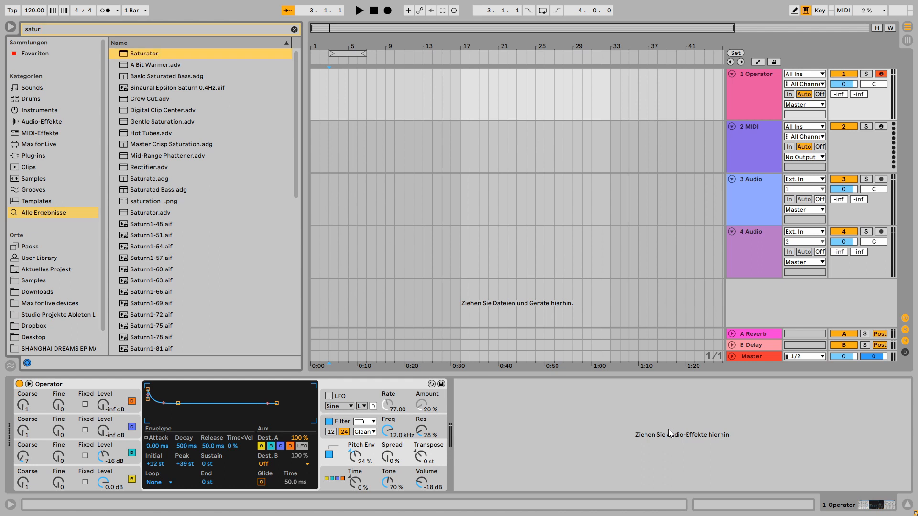
double_click(131, 53)
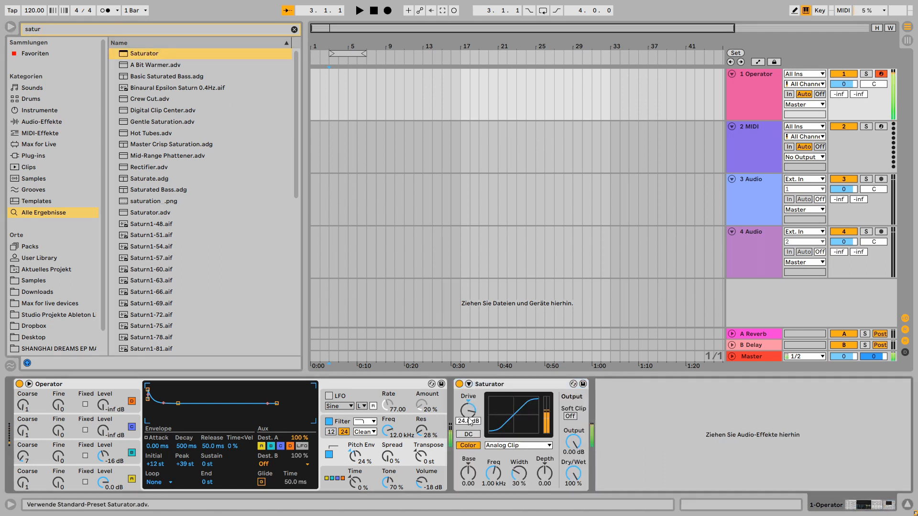
Add a Limiter after the Saturator and set its Gain to -10.0 dB.
click(294, 29)
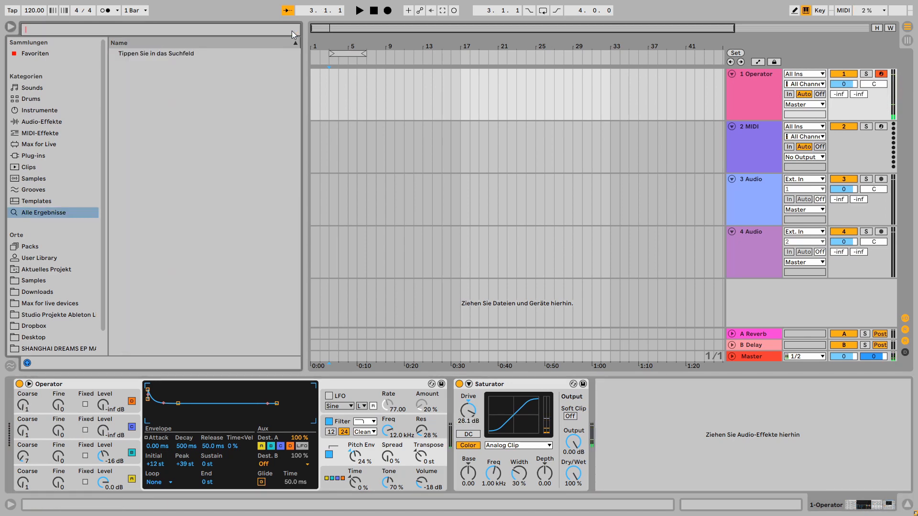
text(limiter)
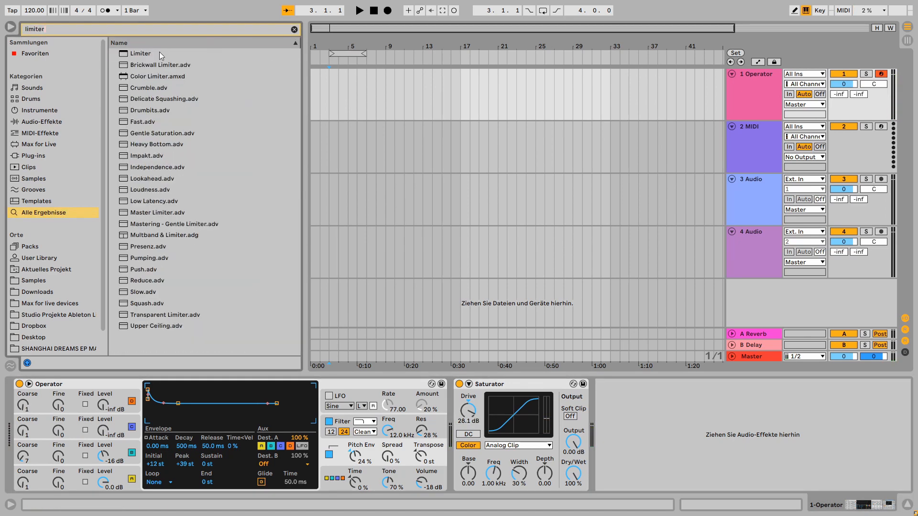
drag(159, 52, 618, 409)
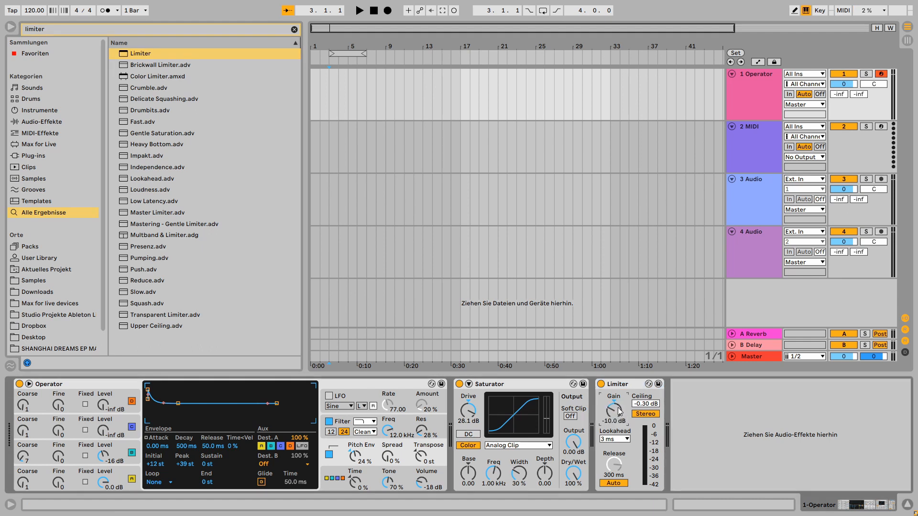
Duplicate the Saturator twice so three Saturators sit in series before the Limiter.
click(498, 385)
key(ctrl+d)
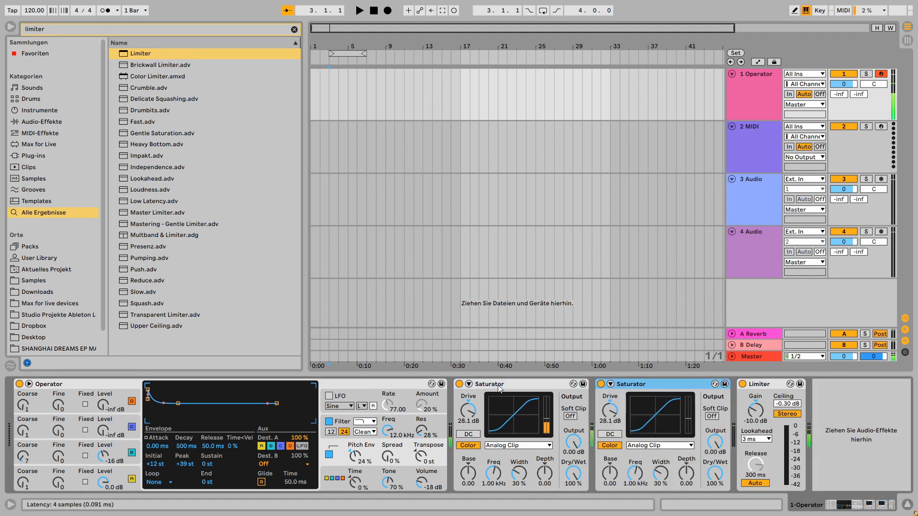
key(ctrl+d)
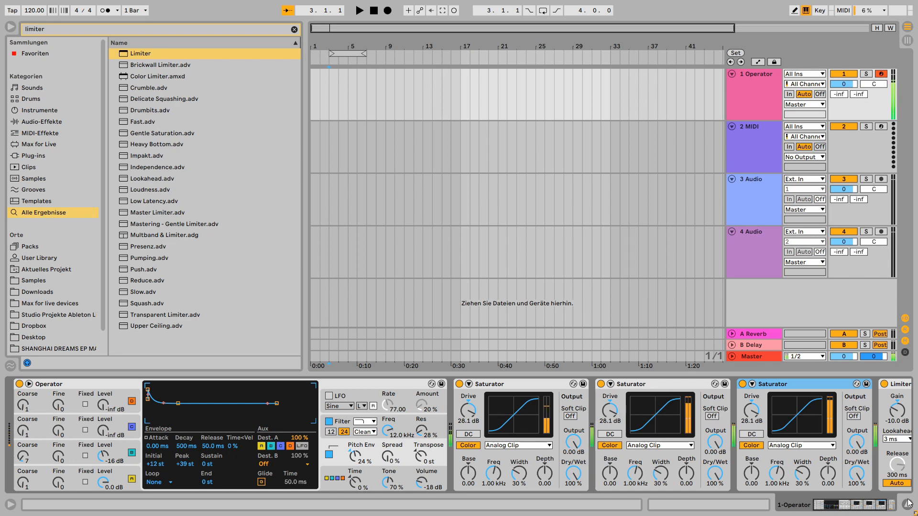
Set the first Saturator's Drive to 29.7 dB, and the second Saturator's Drive to 23.4 dB and Base to 12.0.
drag(845, 505, 873, 506)
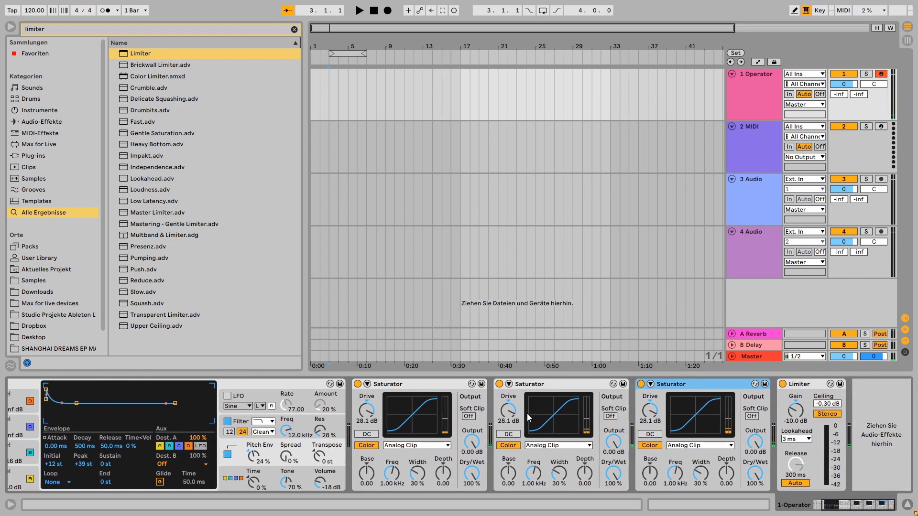
mouse_move(509, 411)
mouse_down()
mouse_move(508, 436)
mouse_move(508, 403)
mouse_up()
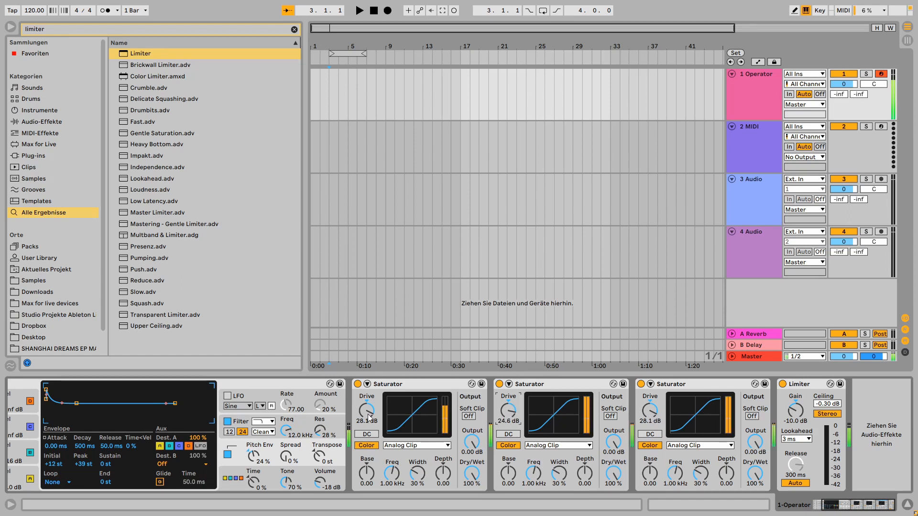
drag(367, 411, 367, 408)
drag(509, 473, 508, 451)
drag(509, 412, 508, 415)
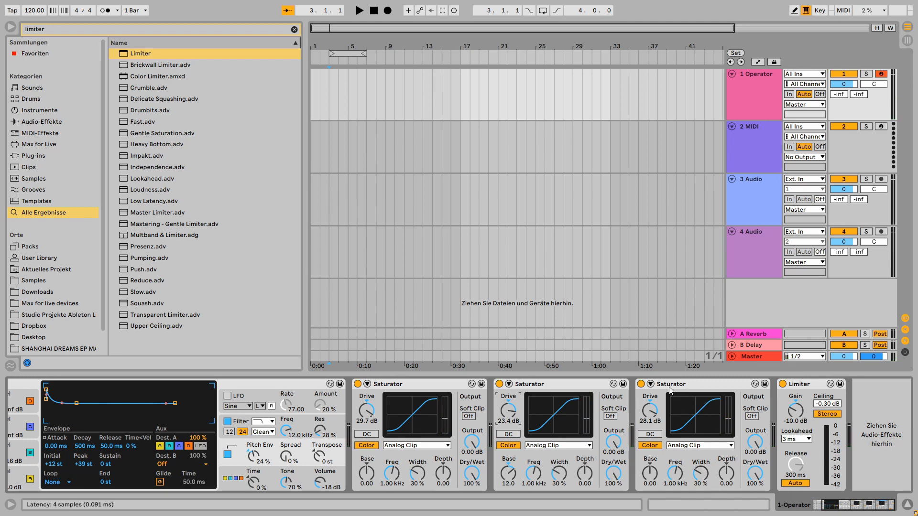
Set the third Saturator to Sinoid Fold with Drive 18.3 dB, Base -5.06 and Depth -9.90, and the second Saturator's Drive to 16.6 dB.
click(686, 445)
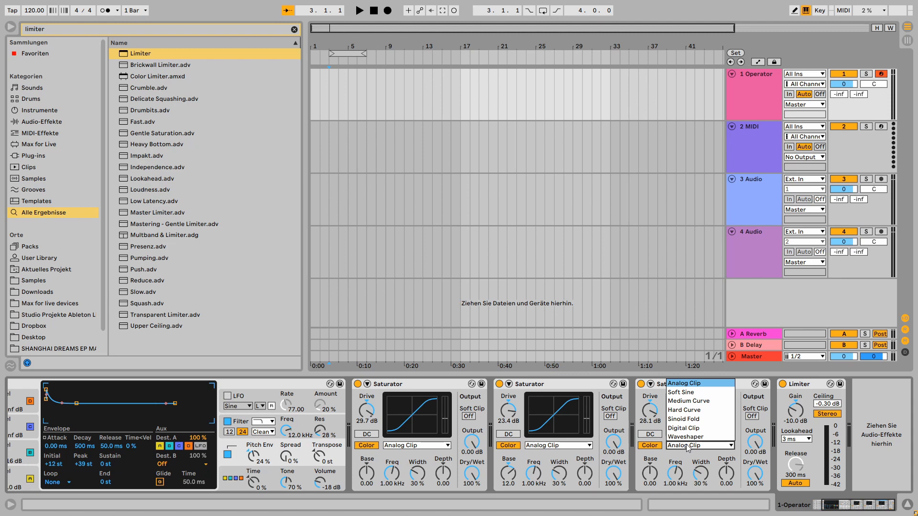
click(691, 420)
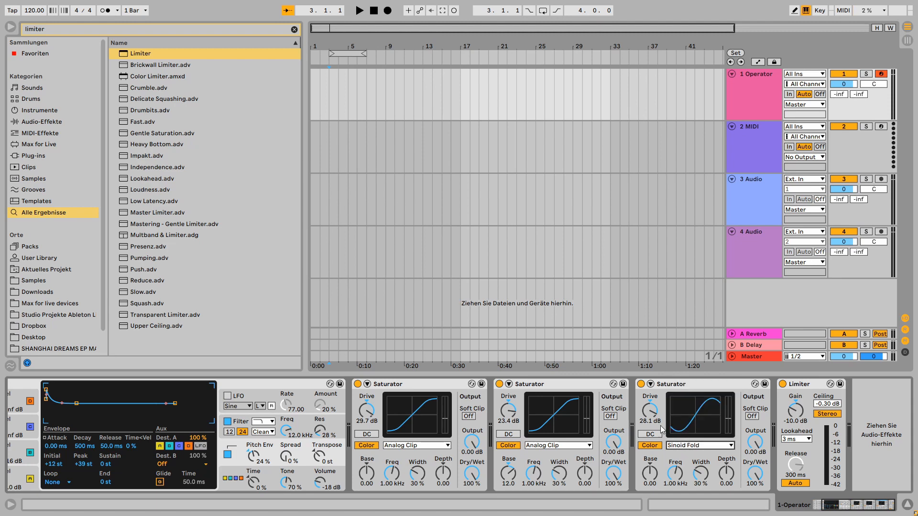
drag(660, 420, 660, 430)
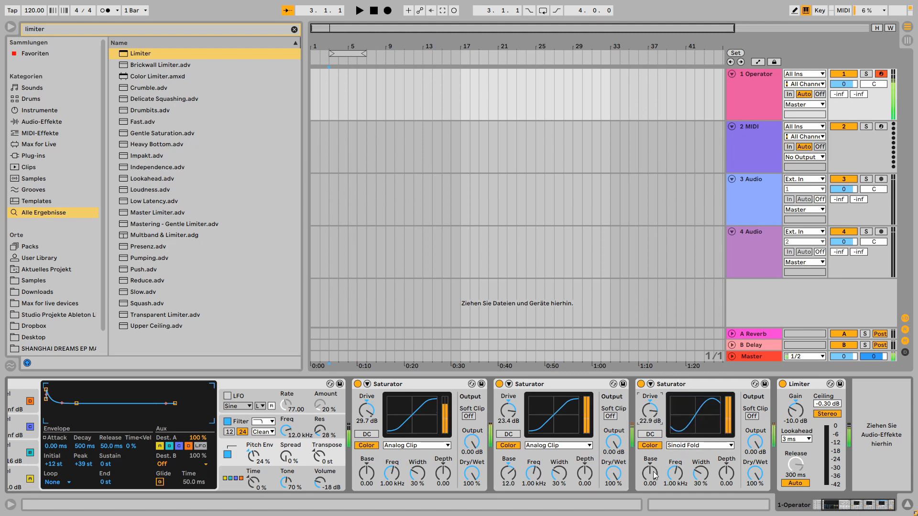
mouse_move(653, 472)
mouse_down()
mouse_move(653, 456)
mouse_move(653, 480)
mouse_up()
mouse_move(726, 475)
mouse_down()
mouse_move(726, 466)
mouse_move(725, 482)
mouse_up()
drag(650, 472, 650, 480)
drag(653, 416, 653, 421)
drag(507, 412, 507, 417)
Insert an Amp device between the third Saturator and the Limiter.
click(294, 30)
text(amp)
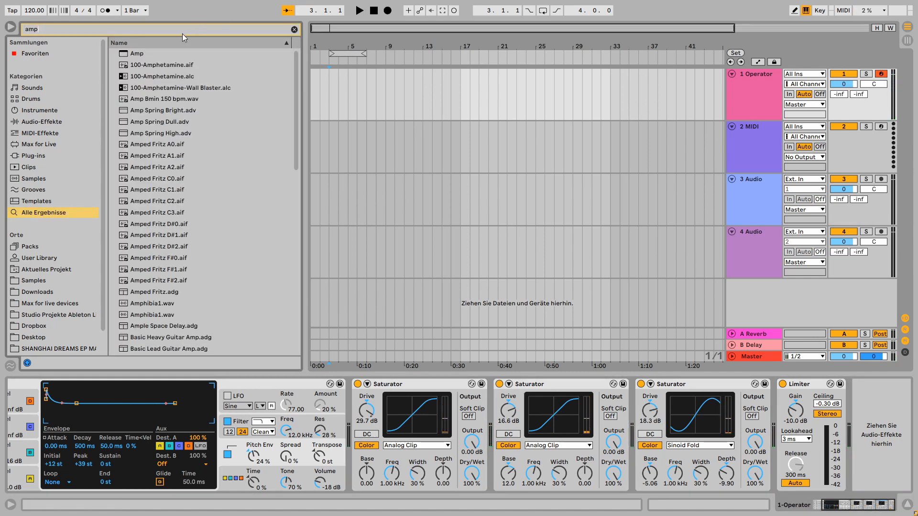
click(131, 54)
drag(130, 53, 770, 434)
Compare the Clean, Boost and Blues amp models, and choose Blues.
click(729, 451)
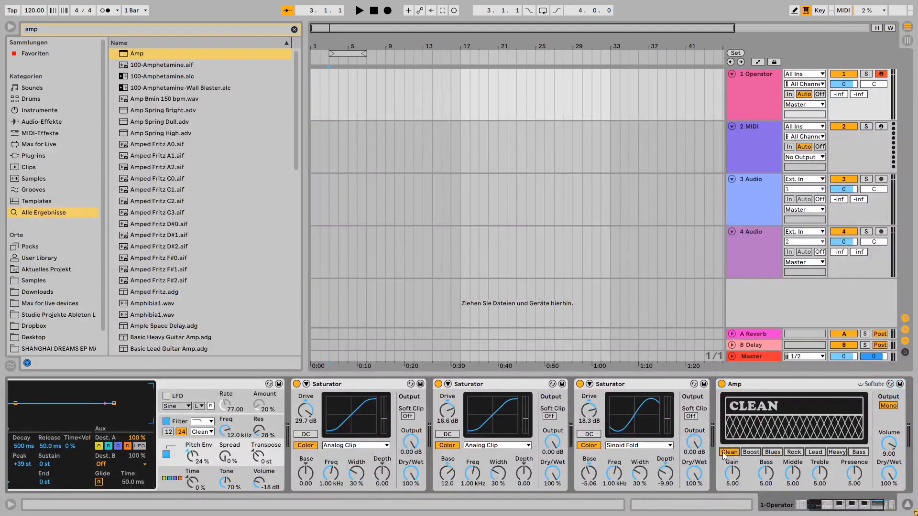
click(774, 452)
click(750, 452)
click(774, 453)
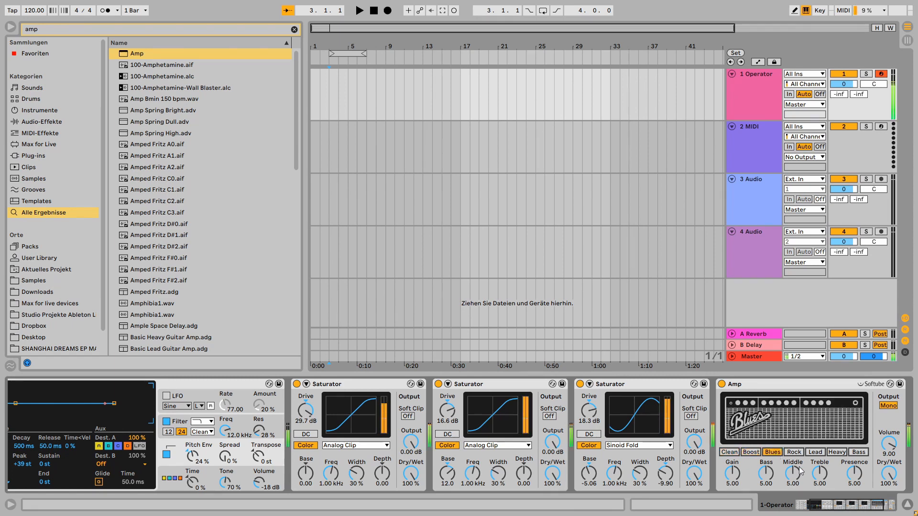
Set the Amp's Gain to 4.76, Bass to 7.38, Middle to 7.86, Treble to 9.53 and Presence to 10.0.
drag(801, 471, 765, 458)
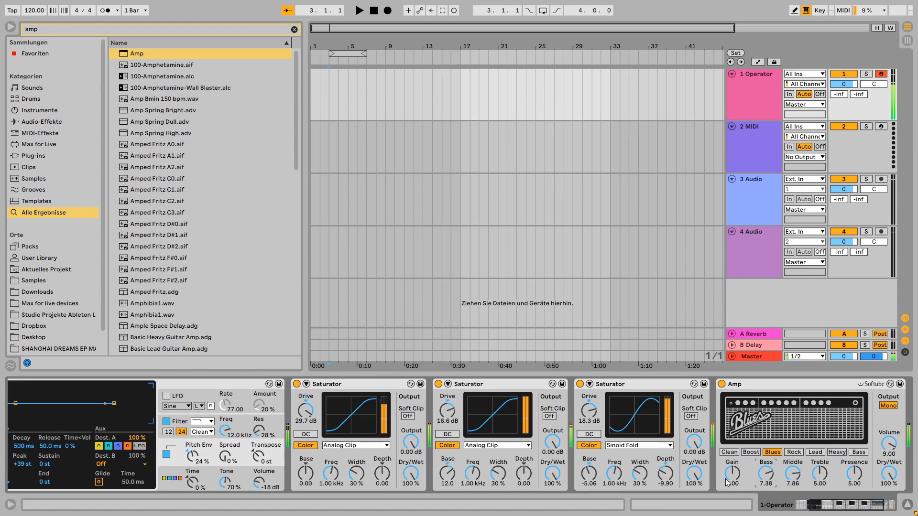
drag(726, 483, 726, 473)
drag(850, 480, 850, 461)
drag(817, 485, 817, 458)
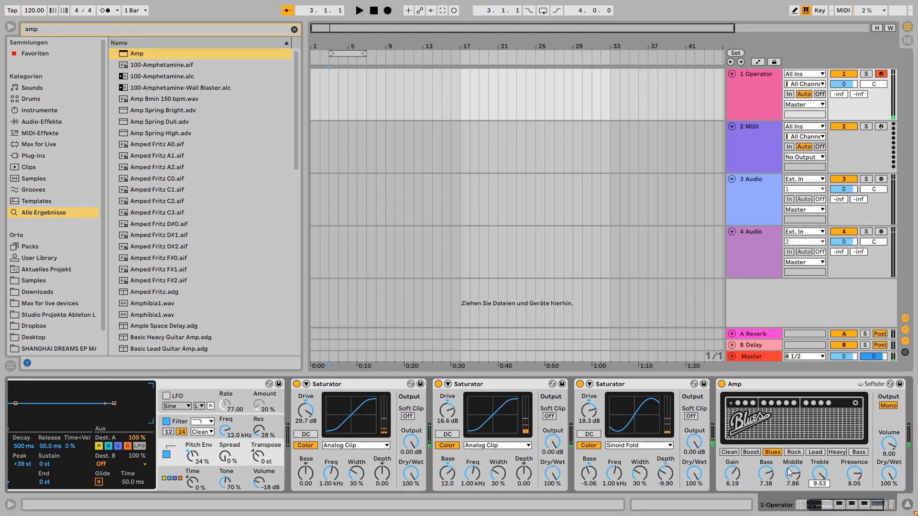
click(881, 506)
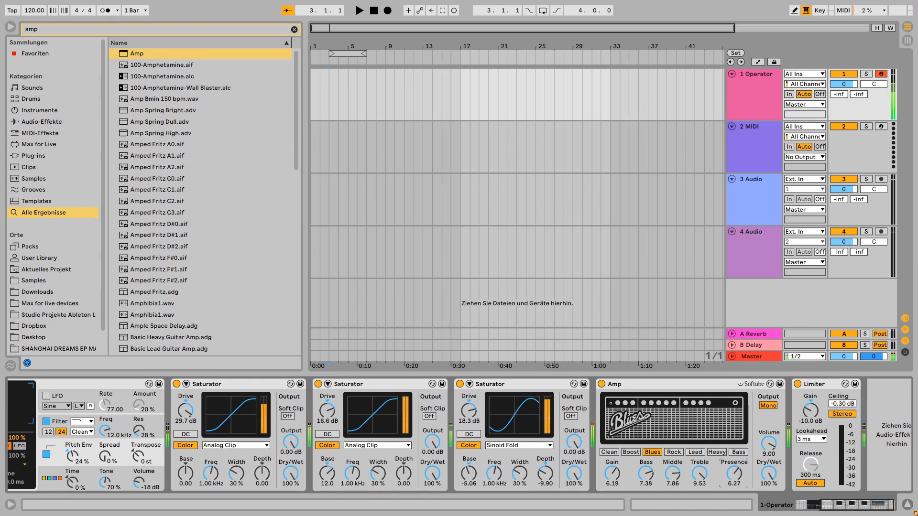
drag(734, 474, 734, 459)
drag(611, 480, 611, 472)
Insert an Overdrive between the Amp and the Limiter, with its filter at 2.37 kHz and a bandwidth of 1.39.
click(294, 29)
text(o)
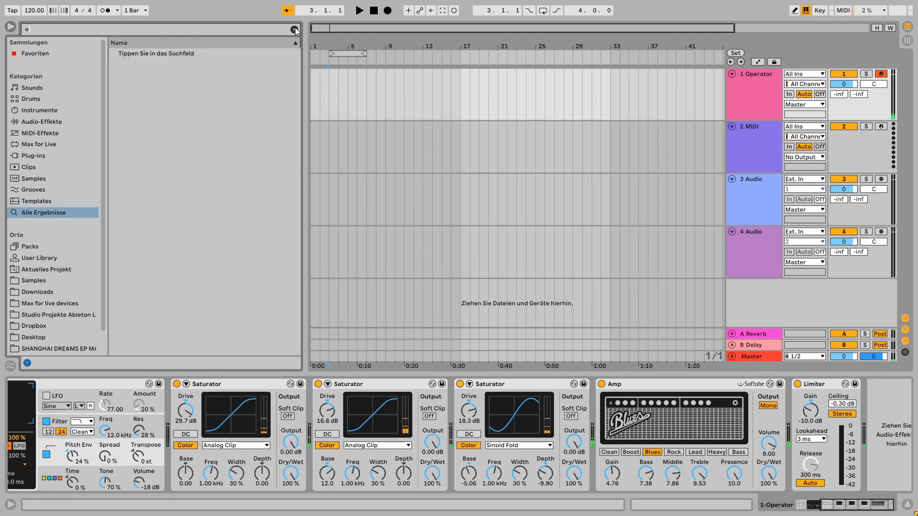
text(ver)
click(155, 54)
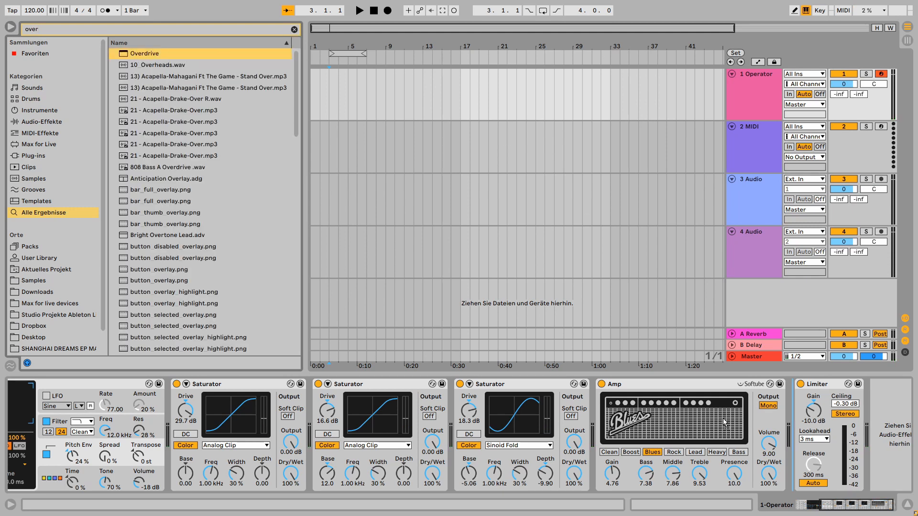
drag(724, 422, 725, 423)
drag(827, 404, 832, 423)
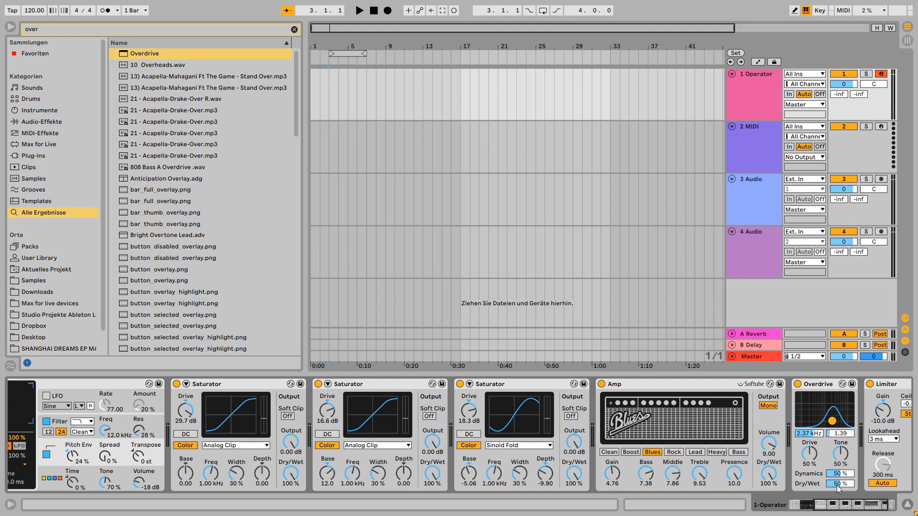
Set the Overdrive's filter to 3.83 kHz, bandwidth 1.03, Drive 89%, Tone 48%, Dynamics 42% and Dry/Wet 15%.
drag(837, 489, 837, 498)
drag(833, 421, 839, 417)
drag(842, 483, 843, 481)
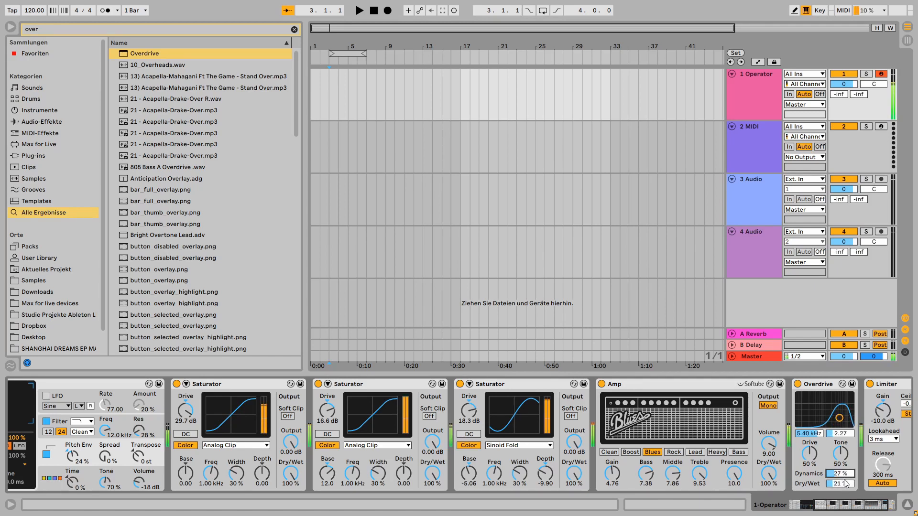
click(809, 453)
drag(843, 482, 843, 484)
mouse_move(838, 418)
mouse_down()
mouse_move(809, 416)
mouse_move(813, 407)
mouse_move(828, 413)
mouse_up()
Set the first Saturator's Drive to 8.00 dB, and the second Saturator's Drive to 35.4 dB and Base to 5.71.
drag(872, 505, 849, 505)
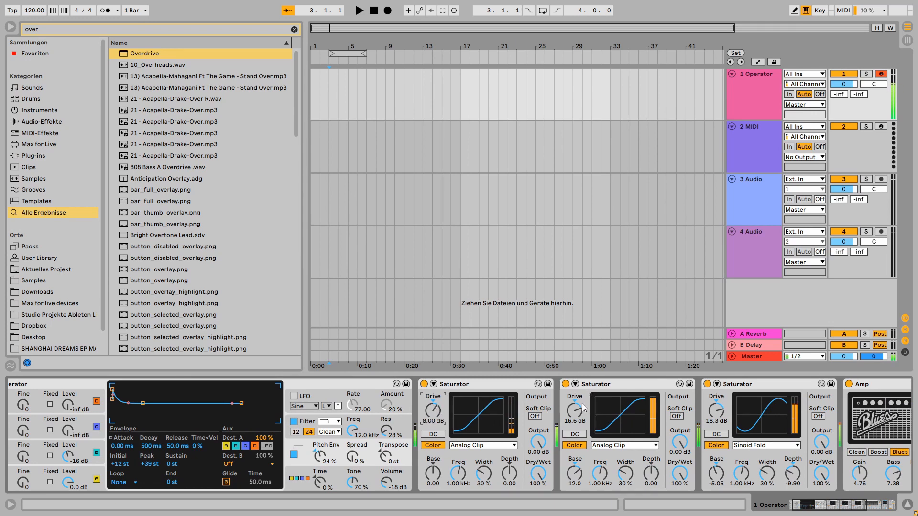
drag(578, 418, 577, 406)
drag(832, 506, 893, 501)
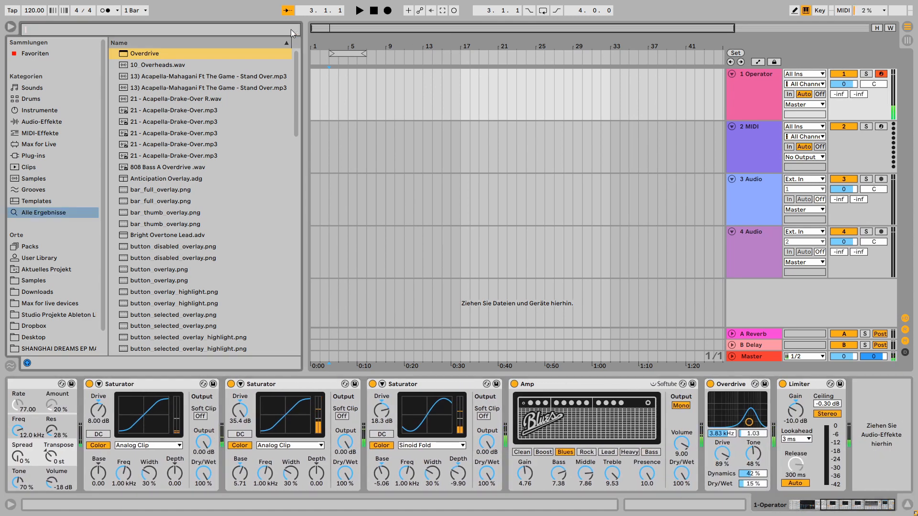
Search the browser for "vocoder" and insert a Vocoder between the Overdrive and the Limiter.
click(291, 30)
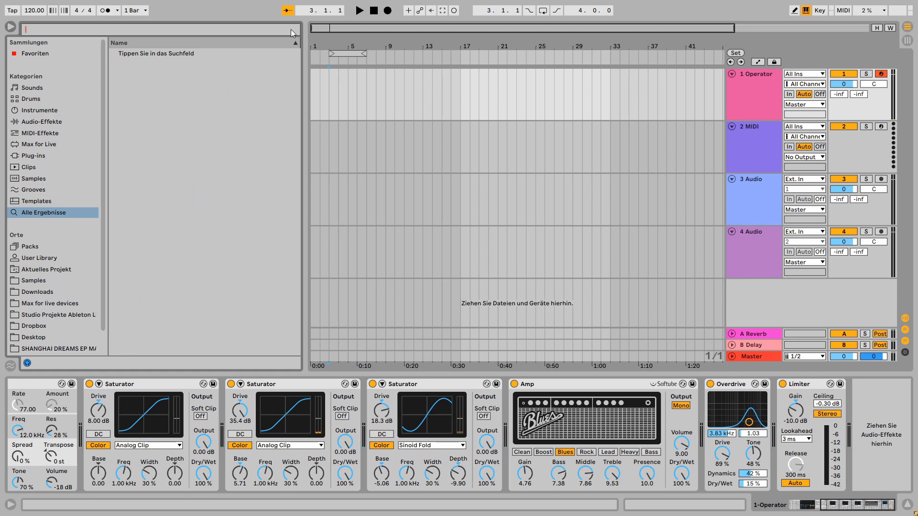
text(vocoder)
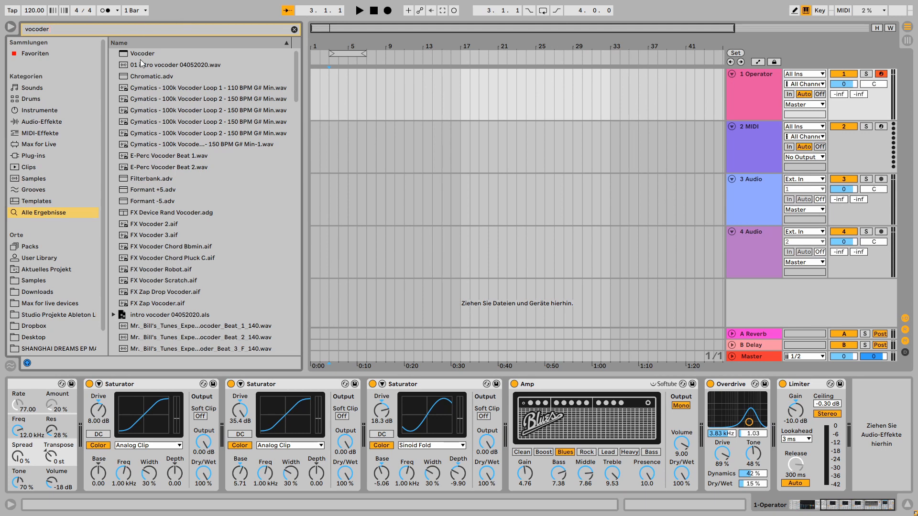
drag(142, 54, 771, 409)
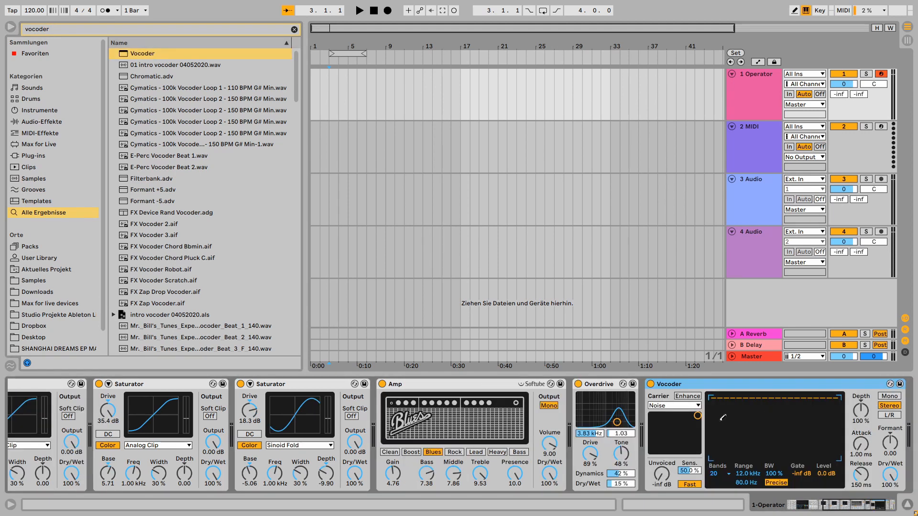
click(685, 407)
click(684, 406)
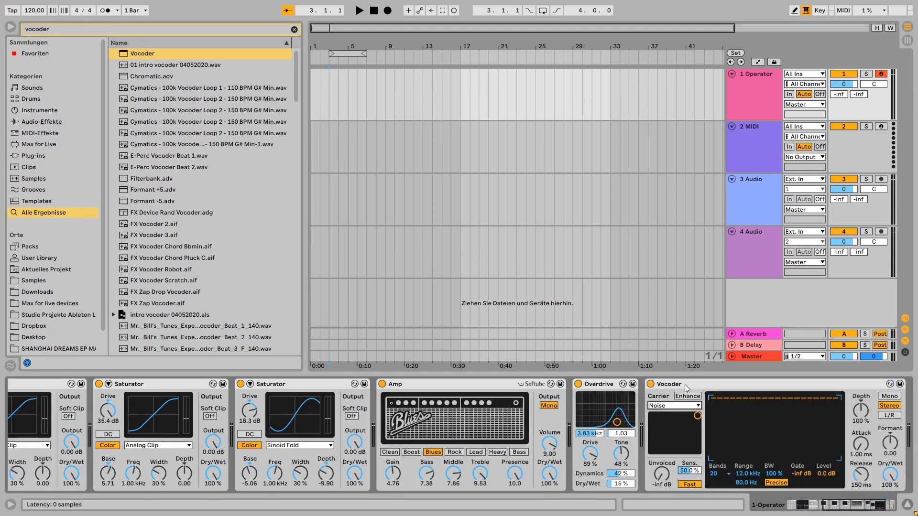
click(685, 385)
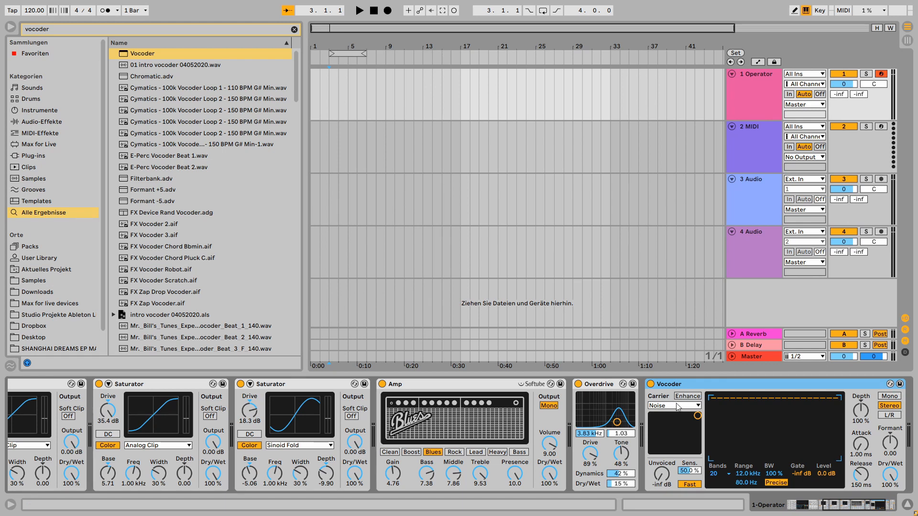
Set the Vocoder to 4 bands, pull down every band except the highest, and set Dry/Wet to 29.5%.
click(717, 474)
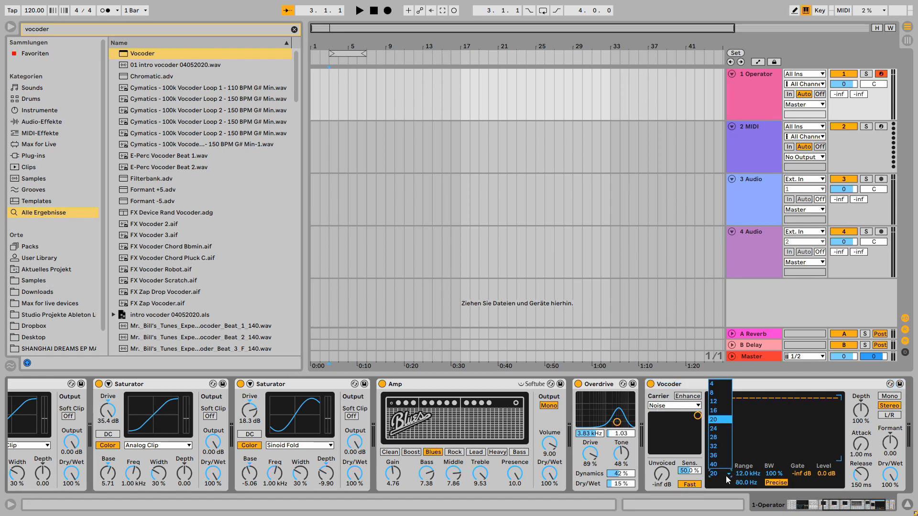
click(716, 390)
mouse_move(762, 468)
mouse_down()
mouse_move(791, 481)
mouse_move(850, 427)
mouse_move(829, 423)
mouse_up()
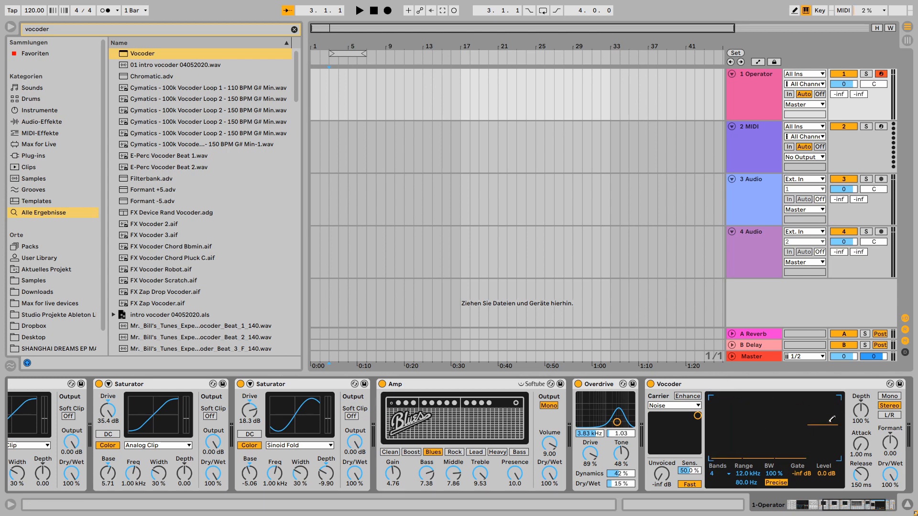
mouse_move(891, 473)
mouse_down()
mouse_move(891, 502)
mouse_move(890, 477)
mouse_move(891, 484)
mouse_up()
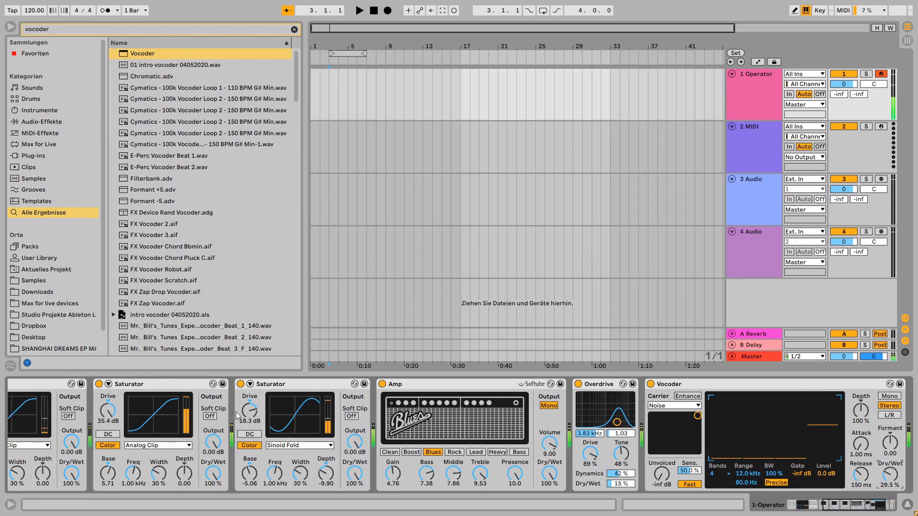
Set the third Saturator's Drive to 20.2 dB, Base to -2.29 and Dry/Wet to 38.9%, and slightly raise the Vocoder's highest band.
mouse_move(249, 410)
mouse_down()
mouse_move(245, 480)
mouse_move(250, 409)
mouse_up()
drag(354, 473, 354, 497)
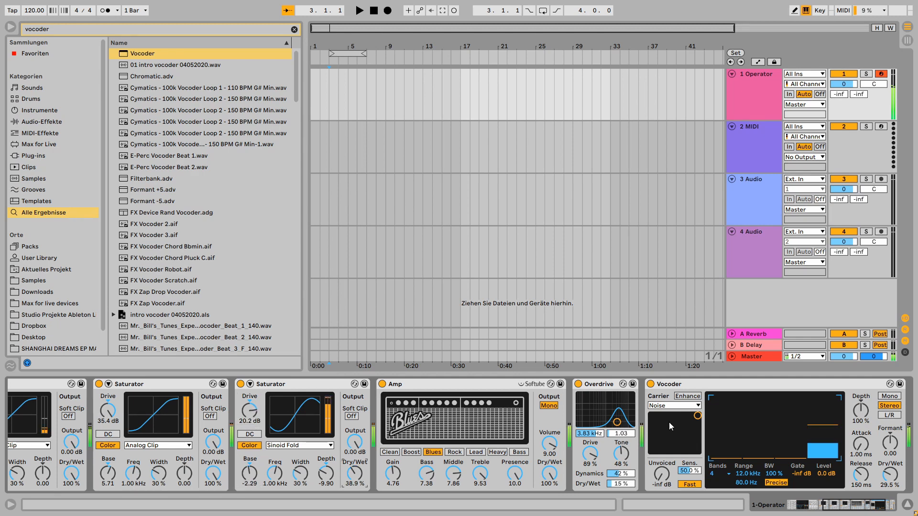
drag(824, 423, 823, 417)
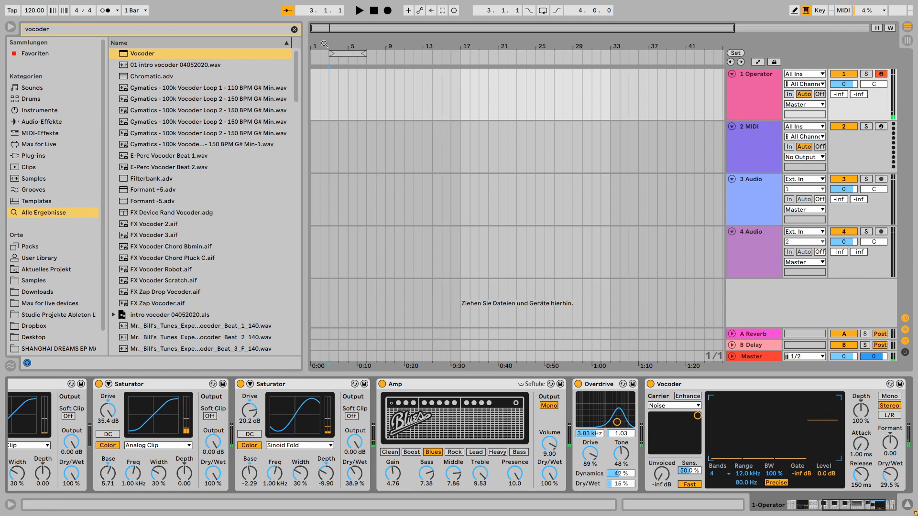
Insert an Erosion between the Overdrive and the Vocoder, bypass the Vocoder, and set Erosion to Wide Noise.
click(294, 29)
text(er)
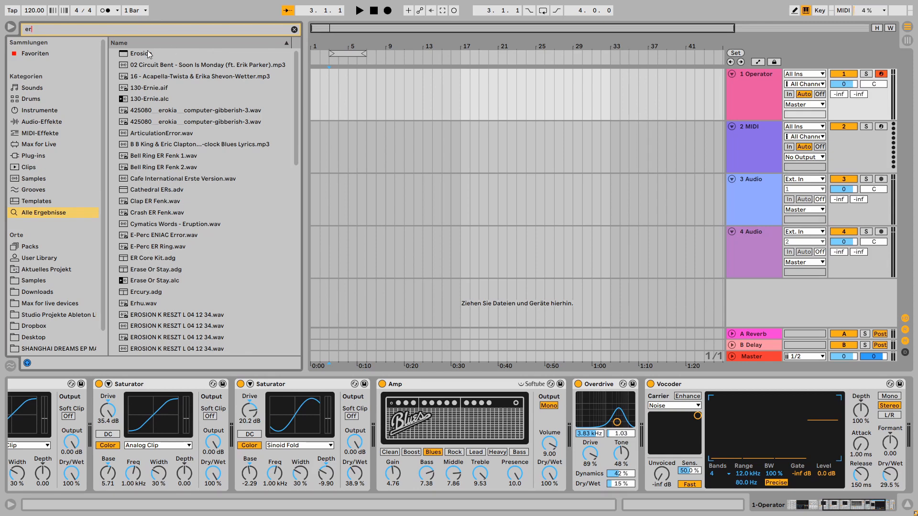
drag(149, 54, 709, 418)
click(751, 384)
click(665, 454)
click(692, 453)
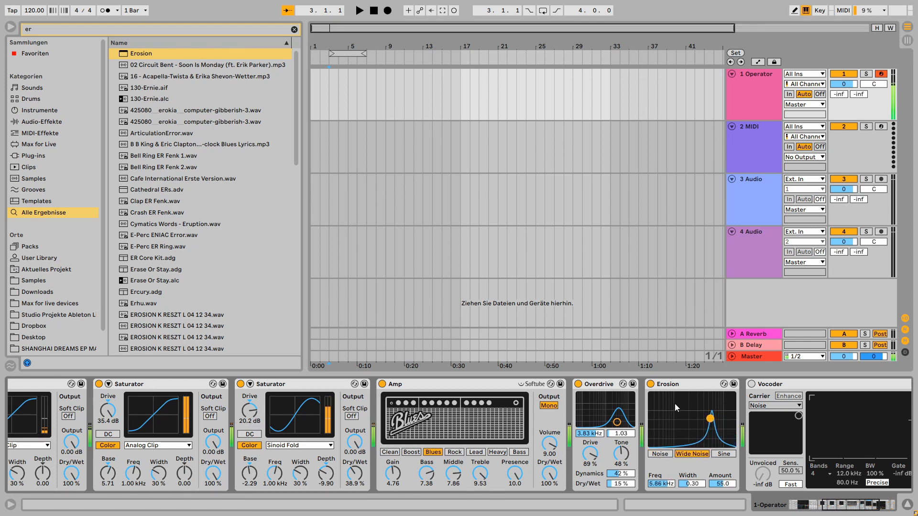
Switch Erosion off and the Vocoder back on, adjusting the Vocoder's highest band and setting its Dry/Wet to 28.5%.
click(650, 384)
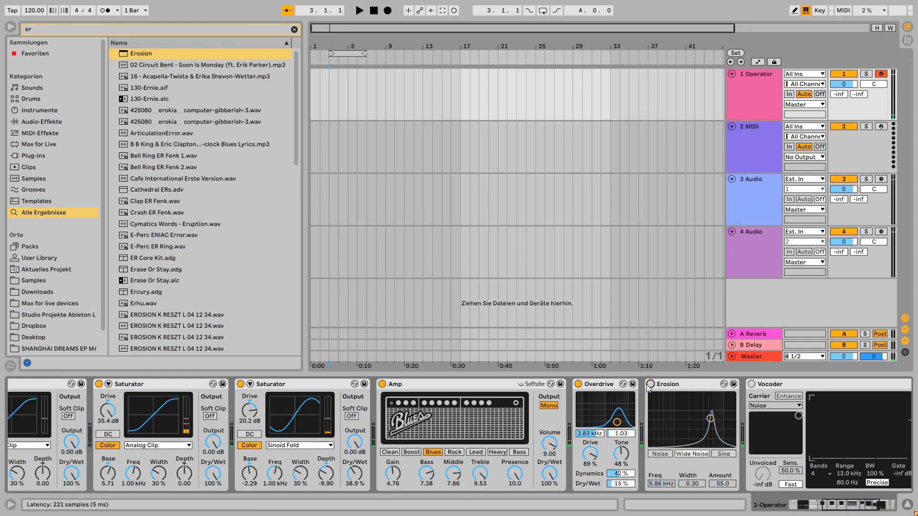
click(752, 384)
drag(846, 508, 890, 501)
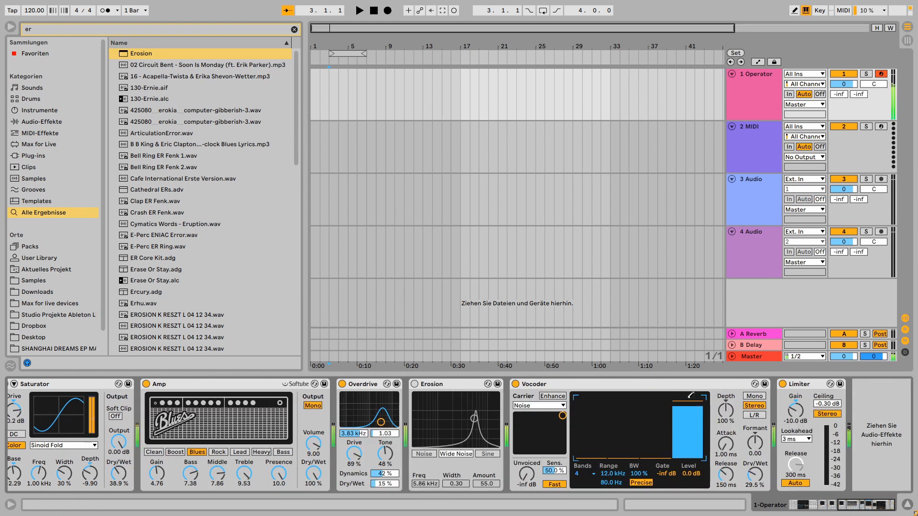
drag(690, 403, 692, 417)
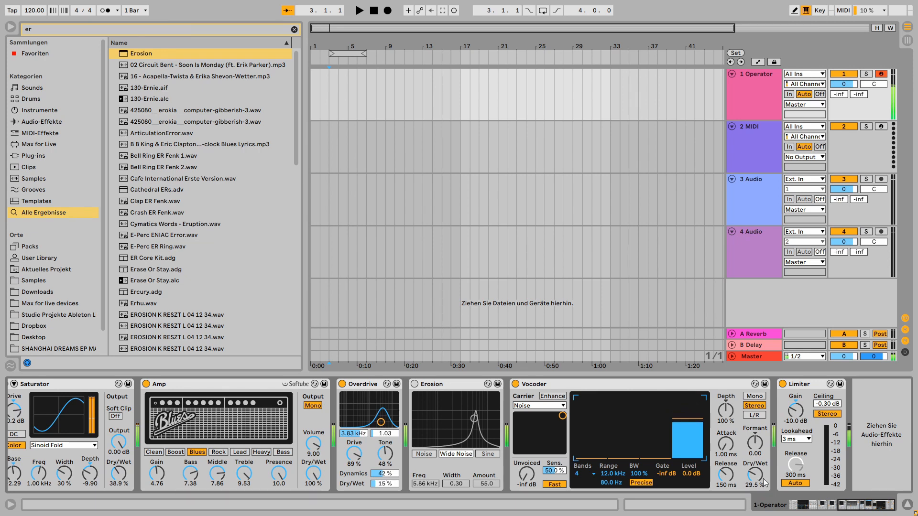
drag(763, 479, 763, 476)
Set the second Saturator's Drive to 30.9 dB, and the third Saturator's Drive to 14.1 dB, Base to -6.29 and Depth to 16.4.
drag(875, 505, 849, 505)
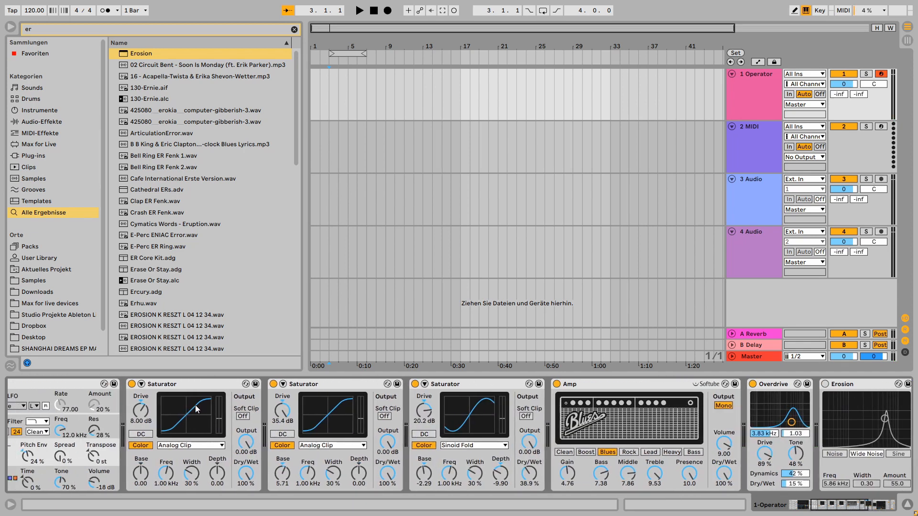
drag(282, 416, 283, 415)
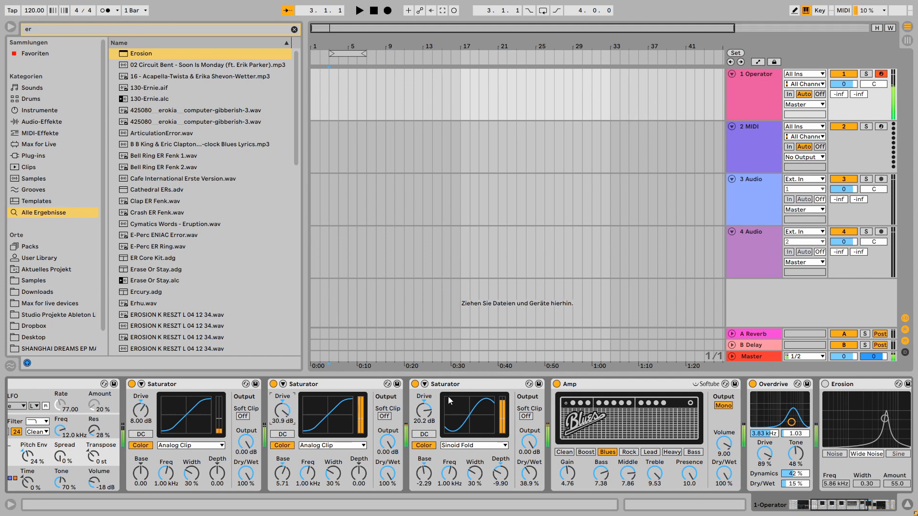
drag(449, 400, 428, 435)
drag(423, 479, 422, 487)
click(499, 480)
drag(499, 480, 500, 470)
Expand the third Saturator's extra shaping controls, try the Digital Clip curve, and choose Waveshaper.
click(425, 384)
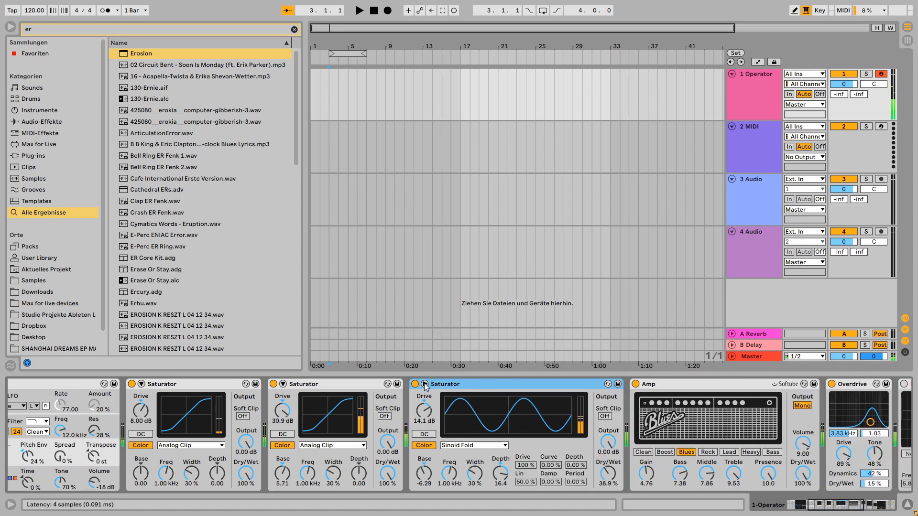
click(525, 464)
click(488, 441)
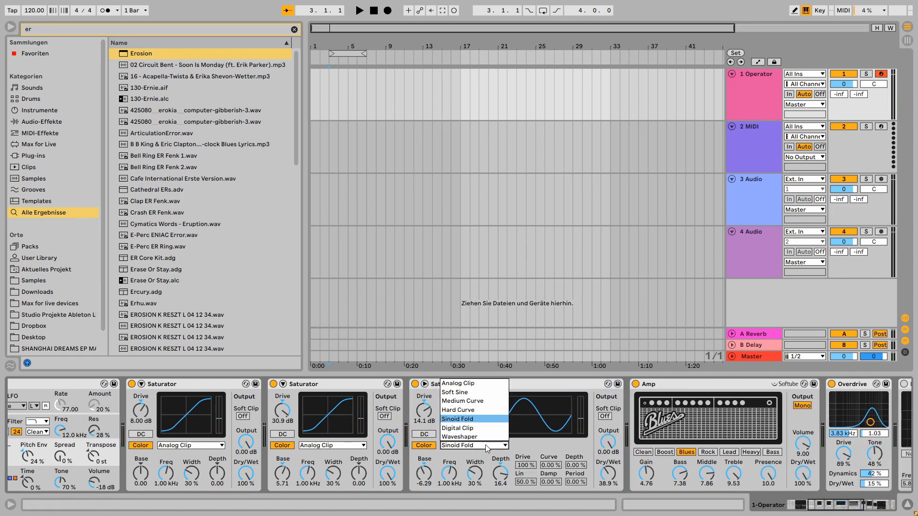
click(487, 433)
click(473, 445)
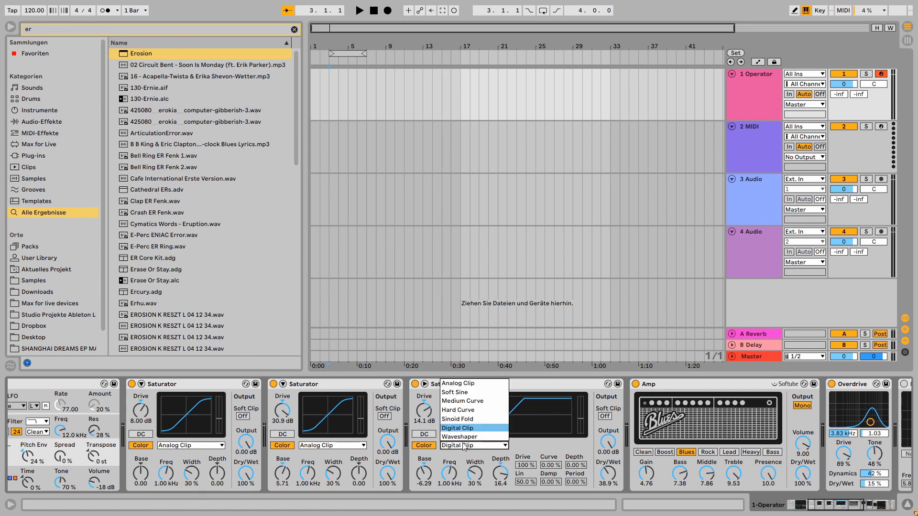
click(473, 436)
Set the third Saturator's waveshaper Curve to 19.5%, Depth to 92.2% and Period to 9.38%, and its color Depth to 21.3.
mouse_move(550, 465)
mouse_down()
mouse_move(550, 437)
mouse_move(550, 457)
mouse_up()
mouse_move(500, 472)
mouse_down()
mouse_move(501, 480)
mouse_move(501, 458)
mouse_up()
drag(576, 465, 576, 430)
drag(577, 484, 577, 476)
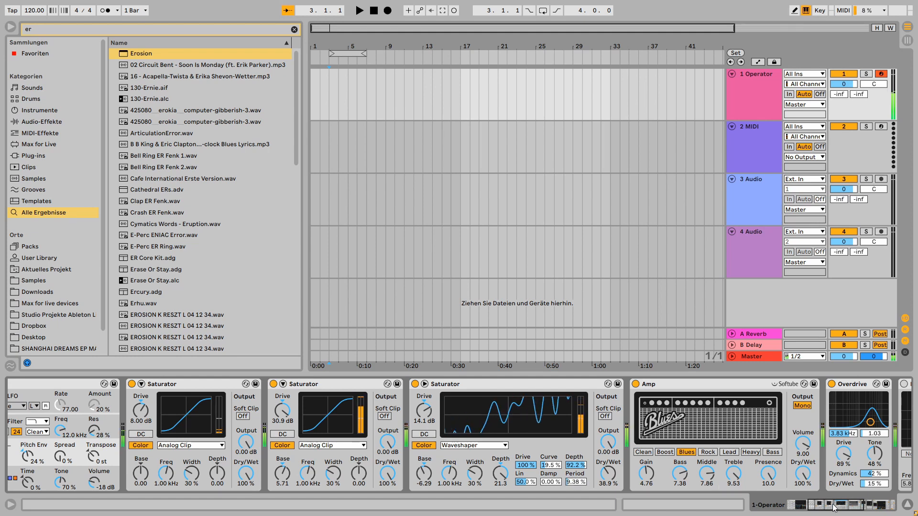
Insert the OTT.adv preset between the Vocoder and the Limiter and set its Amount to 21%.
scroll(581, 482, right, 10)
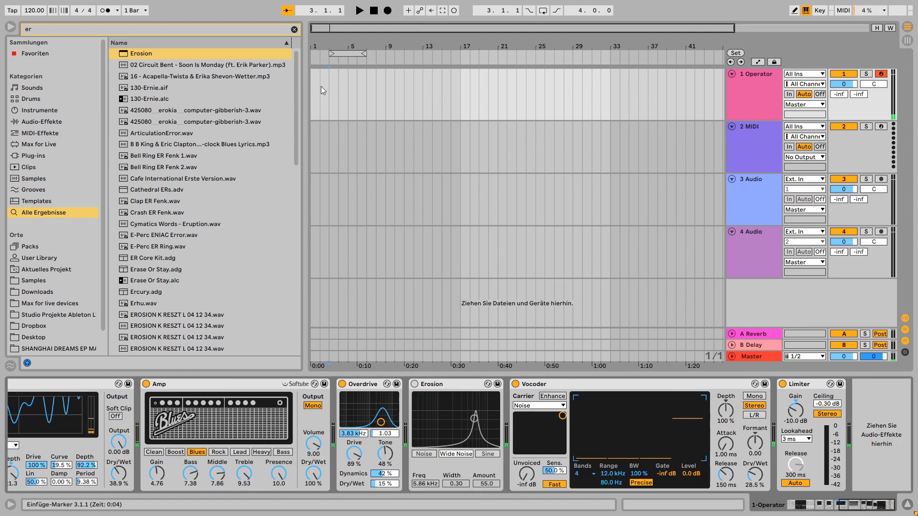
click(293, 30)
text(ott)
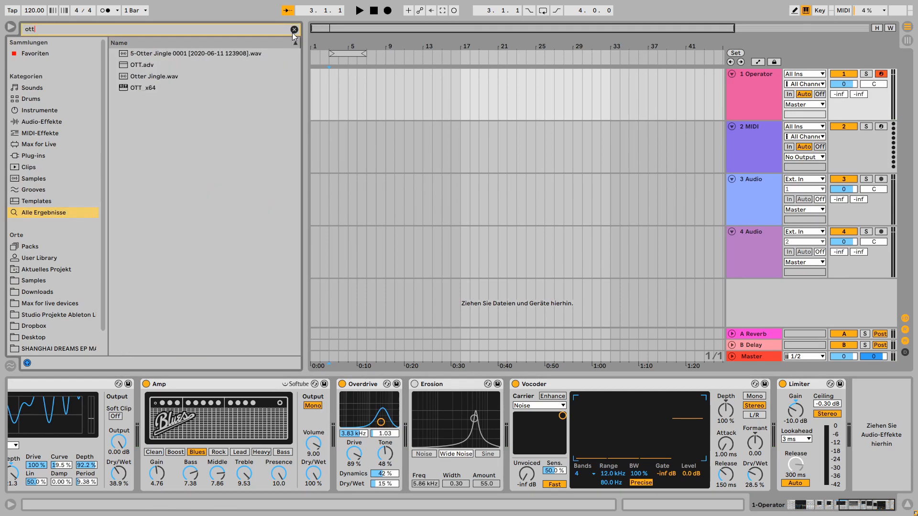
drag(141, 64, 765, 389)
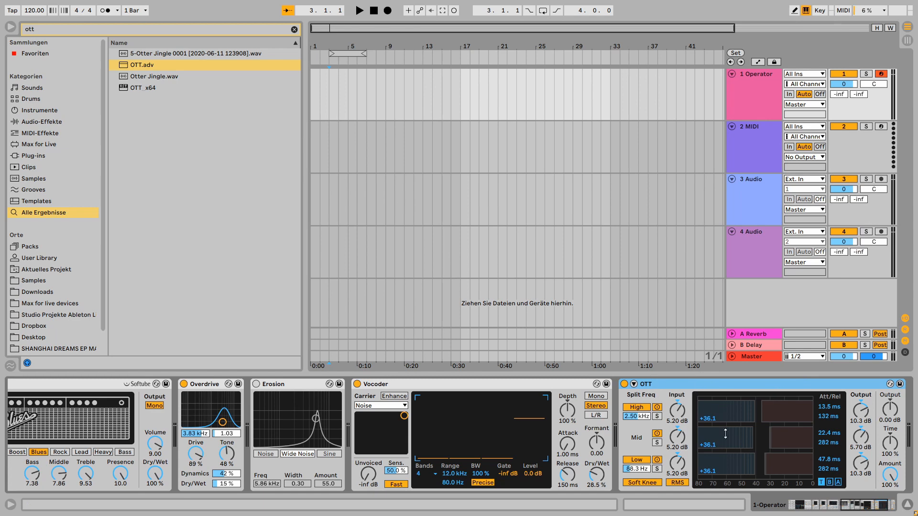
drag(890, 474, 889, 504)
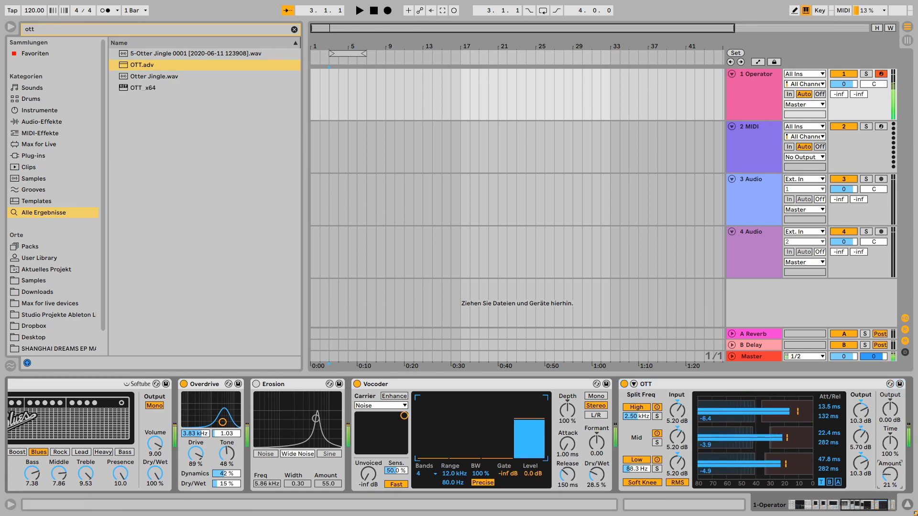
Reset the Base of the second and third Saturators, and set them to -7.43 and -8.57 respectively.
click(806, 505)
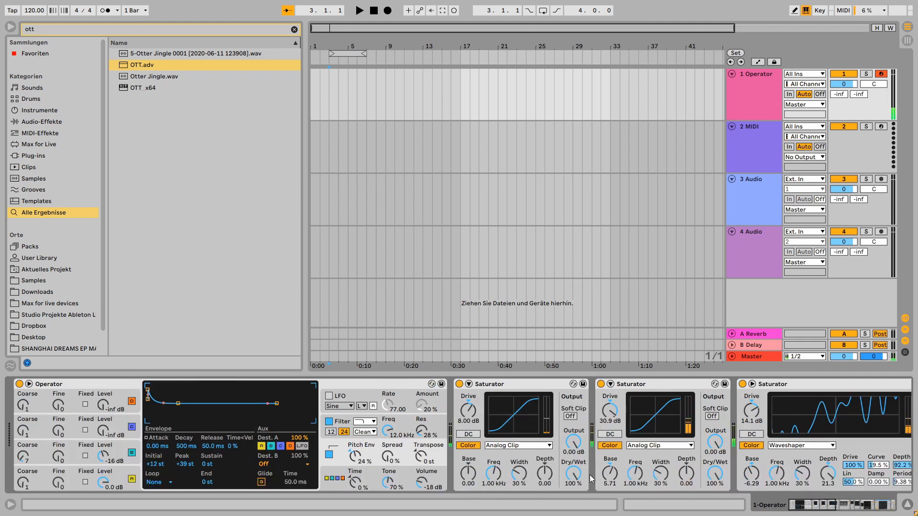
double_click(609, 473)
double_click(753, 474)
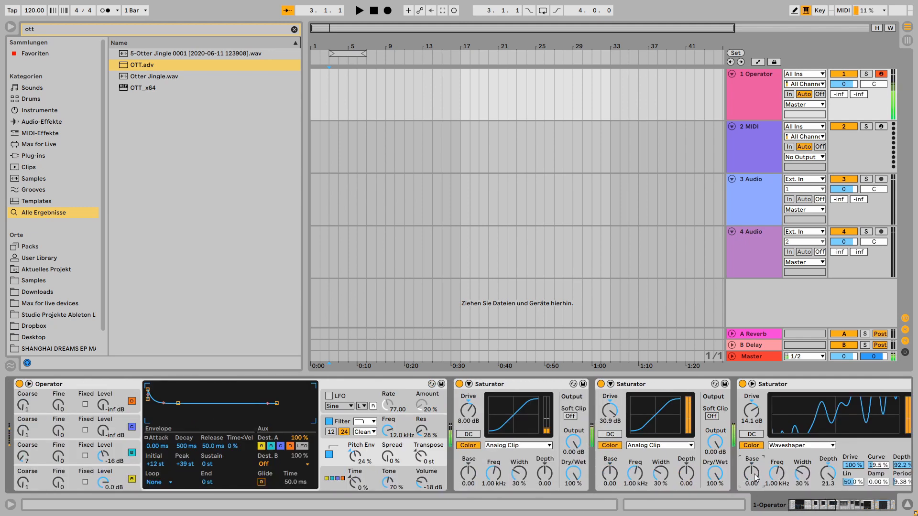
drag(610, 474, 609, 460)
drag(752, 473, 751, 477)
drag(752, 477, 752, 475)
Lower the level of Operator's oscillator B to -25 dB and set Pitch Env to 22%.
click(127, 452)
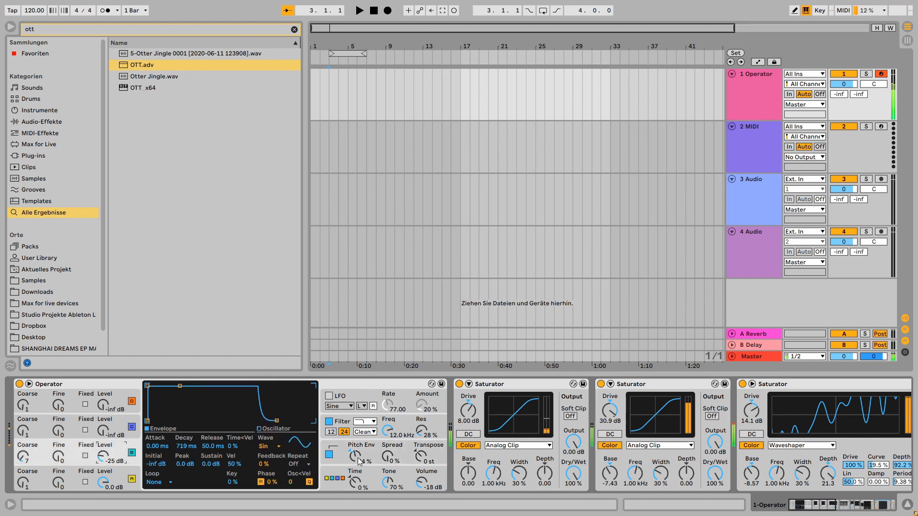
drag(357, 457, 357, 458)
Compare the sound with the Waveshaper Saturator bypassed and active, and duplicate the second Saturator.
drag(808, 503, 820, 504)
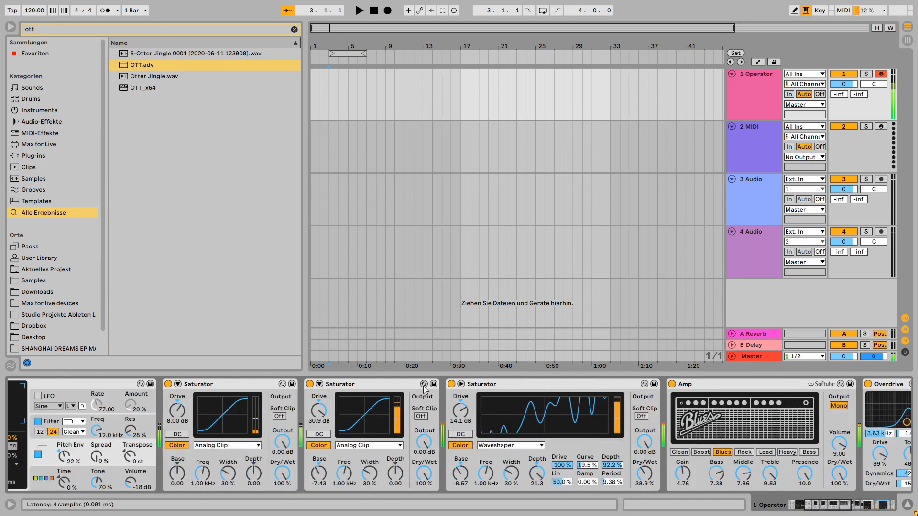
click(451, 384)
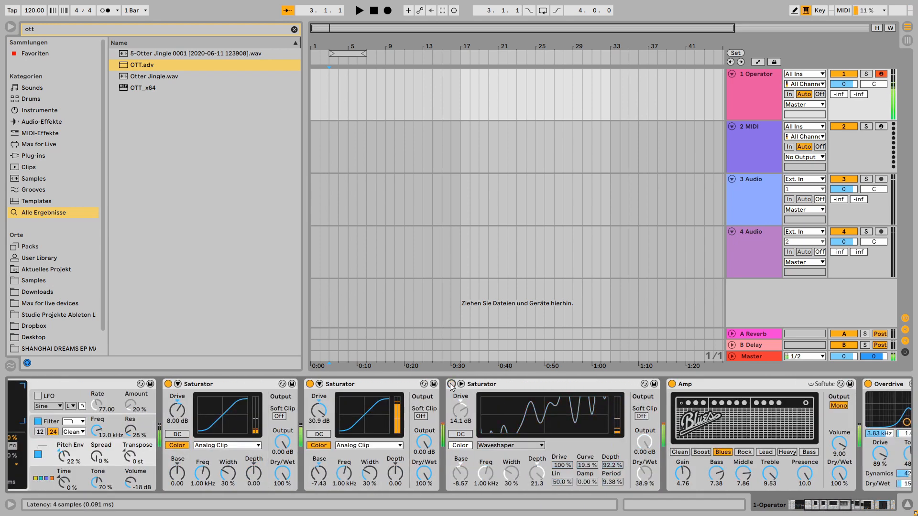
click(450, 384)
click(363, 386)
key(ctrl+d)
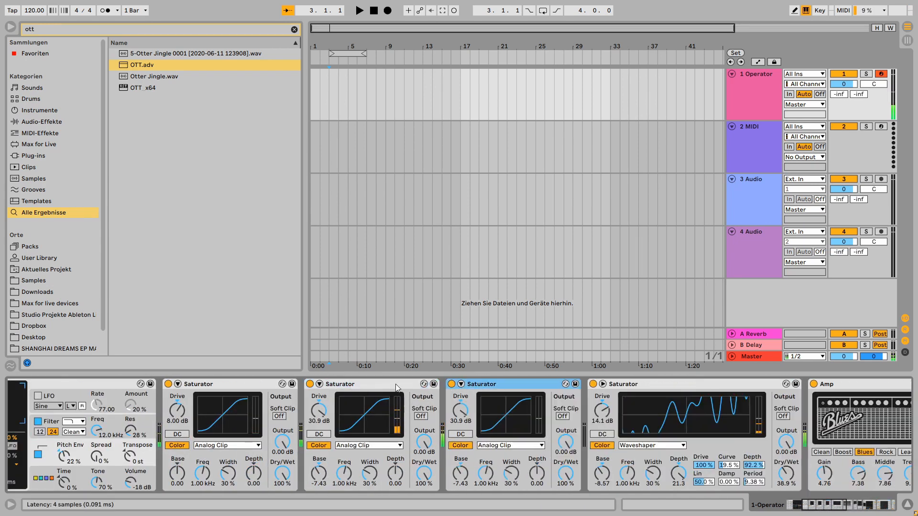
drag(845, 507, 830, 501)
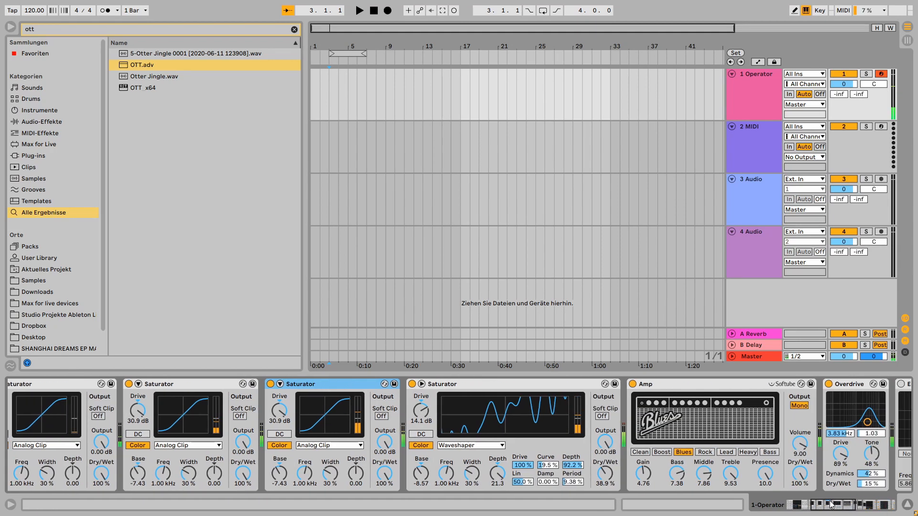
Move the Waveshaper Saturator behind the Amp and set its Drive to 27.4 dB, Base to -21.1, Color Depth to 18.3 and Dry/Wet to 42.9%.
drag(539, 386, 845, 395)
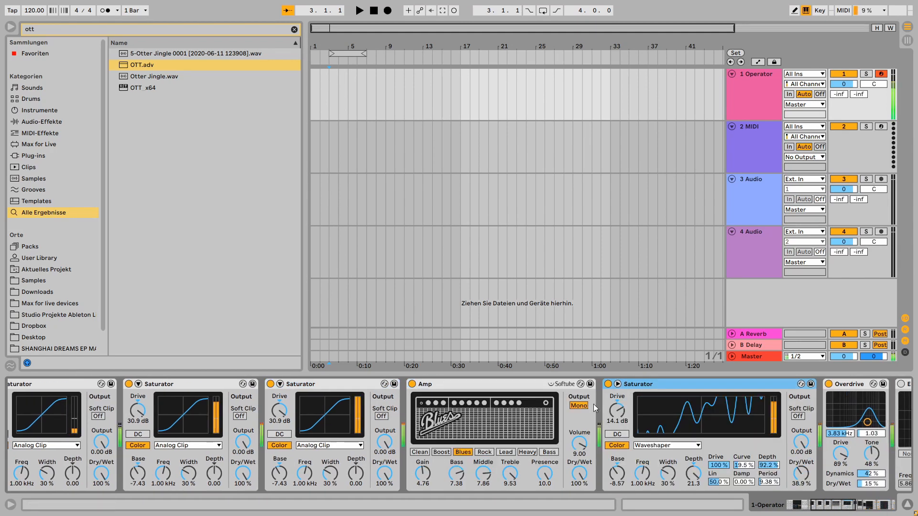
drag(616, 410, 616, 397)
drag(695, 471, 695, 480)
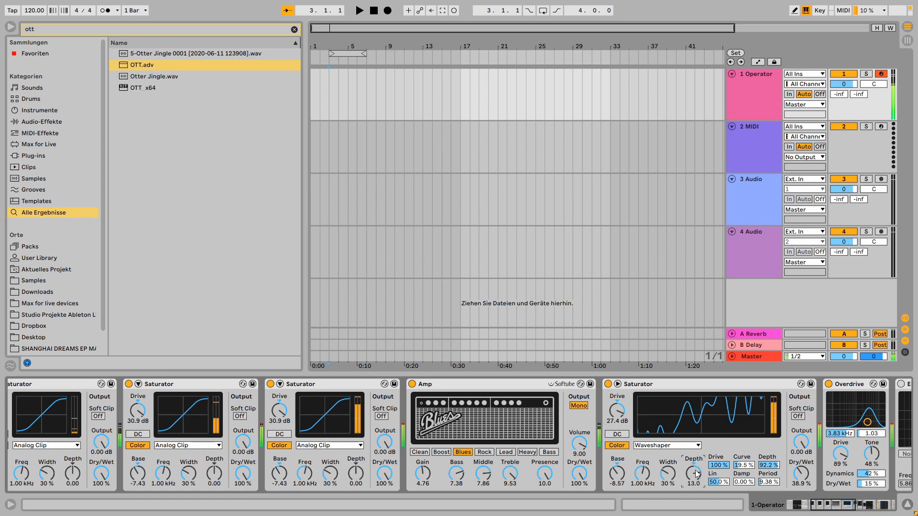
mouse_move(616, 473)
mouse_down()
mouse_move(617, 461)
mouse_move(617, 473)
mouse_up()
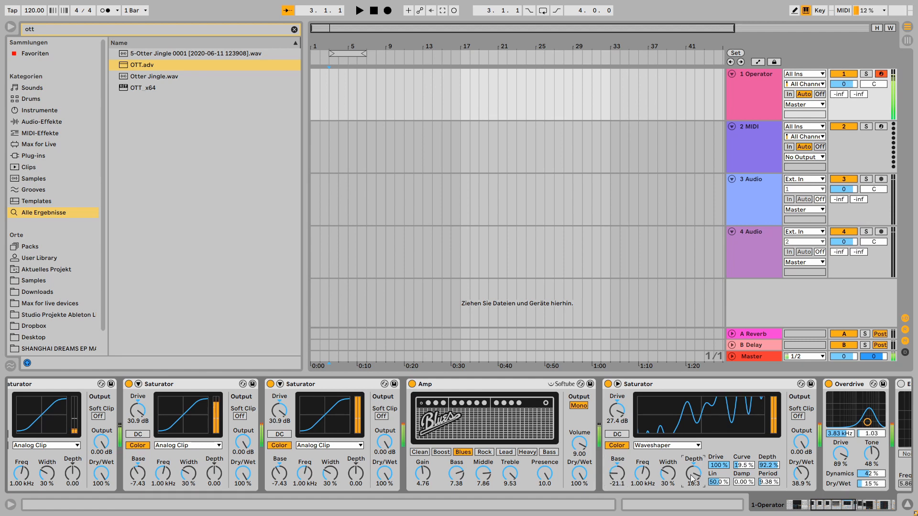
mouse_move(801, 472)
mouse_down()
mouse_move(801, 462)
mouse_move(802, 470)
mouse_up()
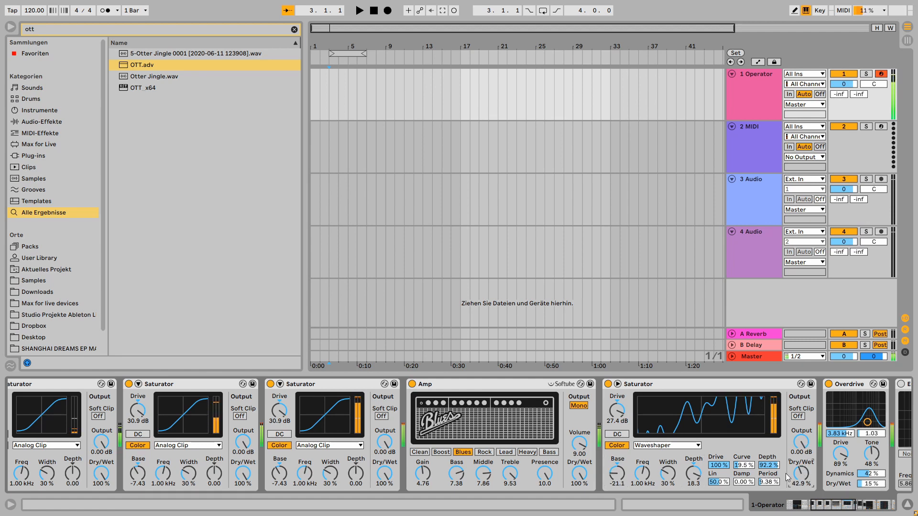
Set the Waveshaper Curve to 0%, try the Sinoid Fold type with Color off and on, and set Base to -12.6.
drag(744, 465, 744, 472)
click(689, 445)
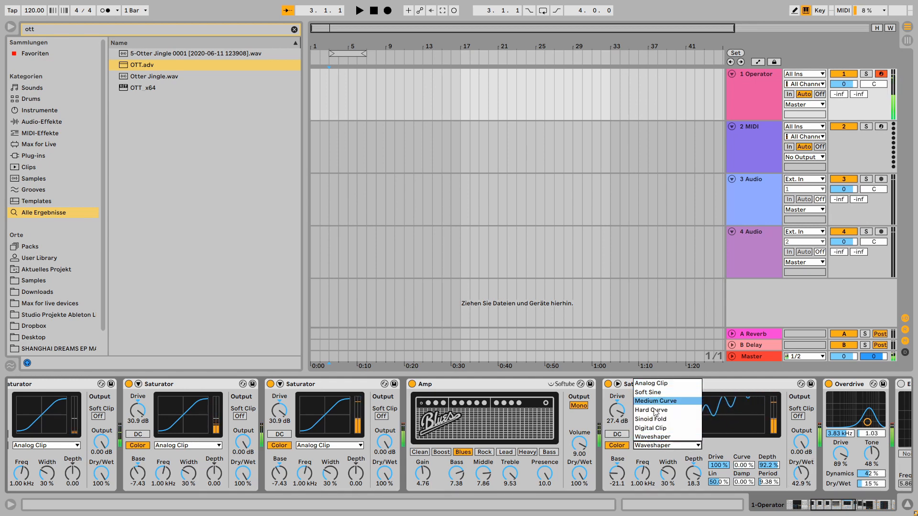
click(684, 420)
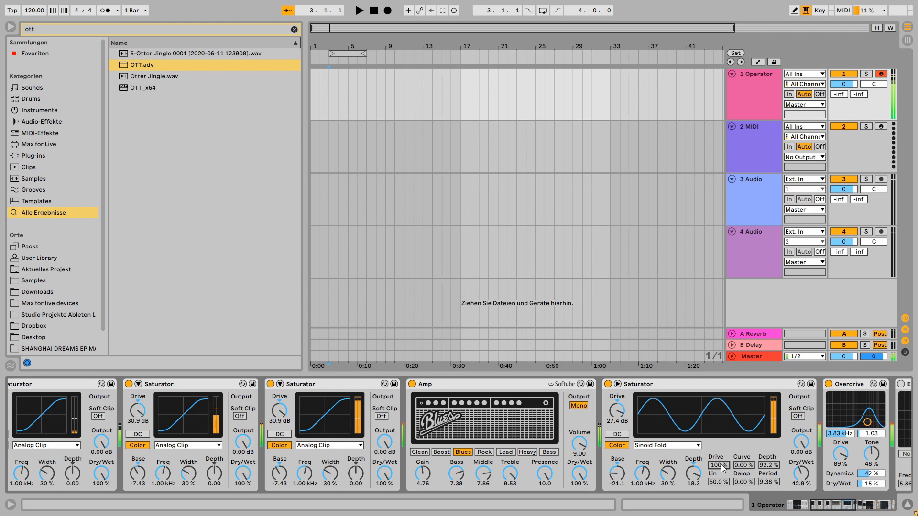
click(614, 448)
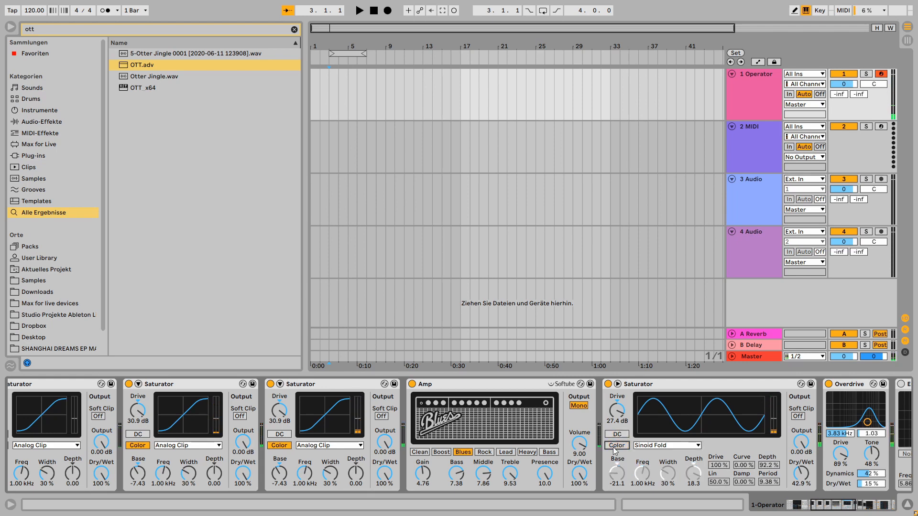
drag(623, 478, 623, 466)
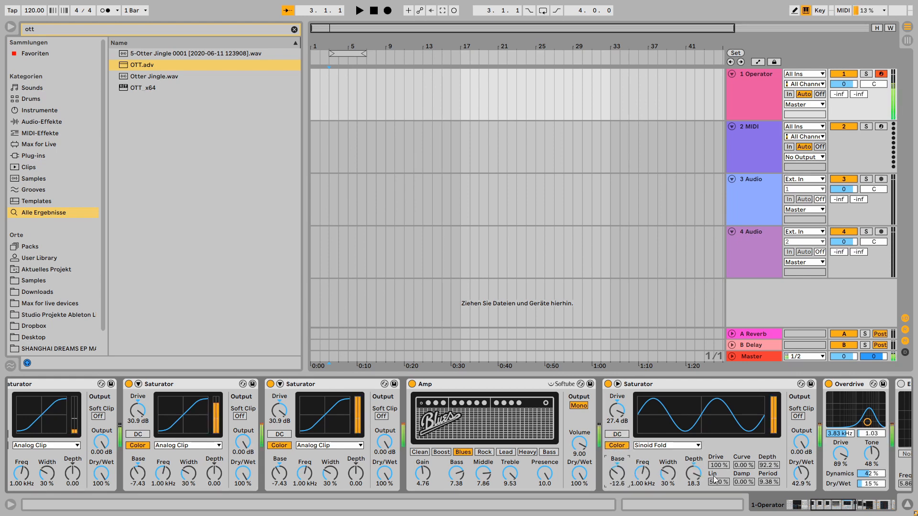
Set the Saturator's Color Depth to 24 and return it to Waveshaper with Damp at 46.9% and Curve at 36.7%.
drag(693, 473, 693, 459)
click(669, 446)
click(671, 445)
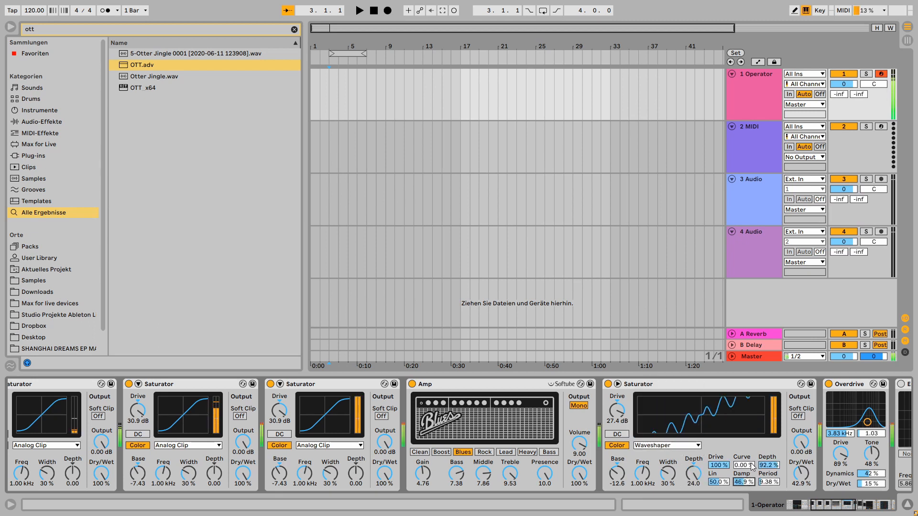
drag(752, 466, 752, 447)
Set Operator's filter frequency to 866 Hz and its resonance to 124%.
click(855, 507)
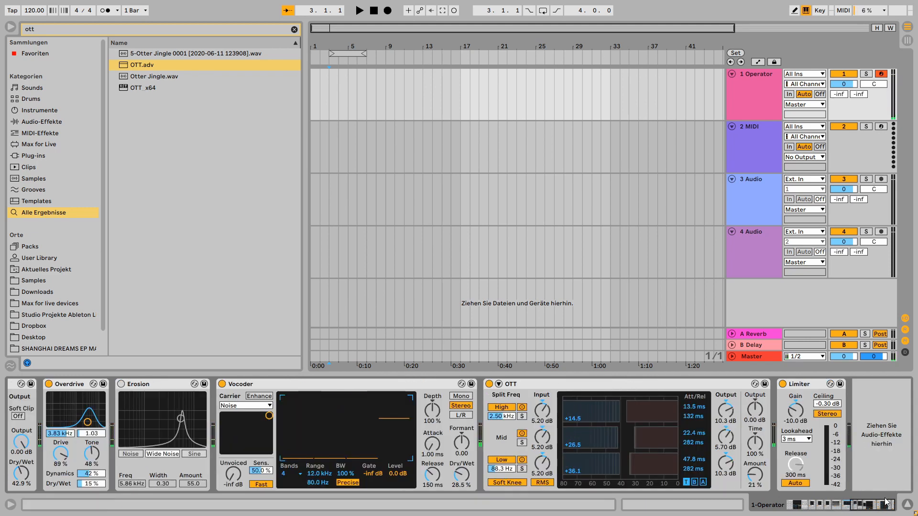
drag(885, 502, 708, 515)
drag(893, 512, 744, 498)
click(57, 385)
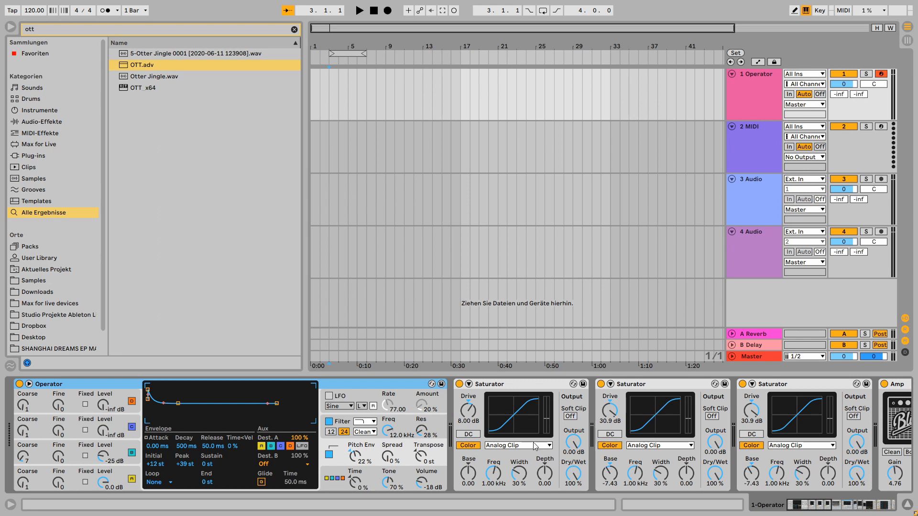
click(350, 425)
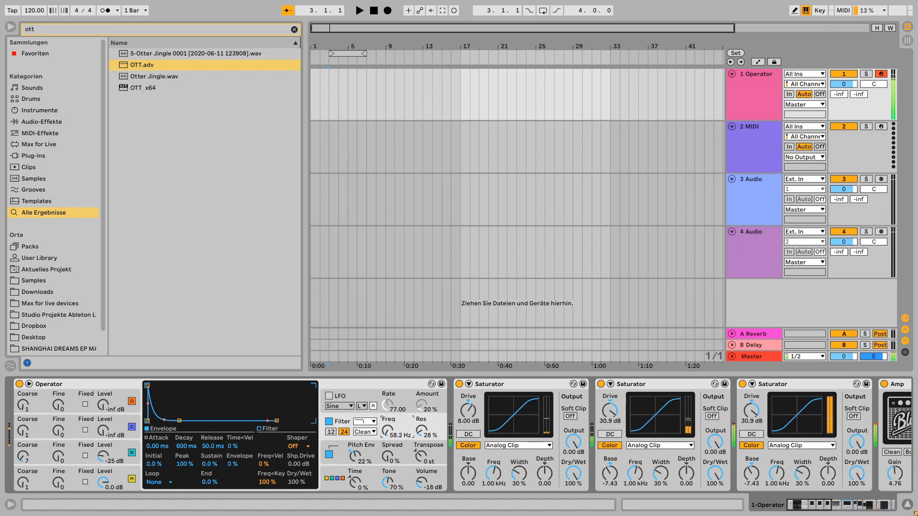
drag(430, 435, 388, 411)
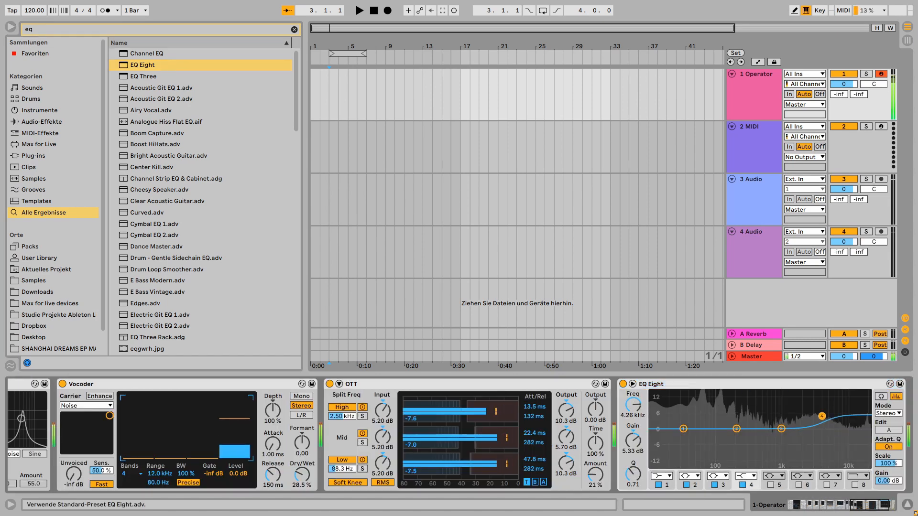
Insert EQ Eight after OTT with band 4 boosted 10.5 dB at 2.11 kHz, followed by a second Vocoder before the Limiter.
drag(826, 428, 802, 403)
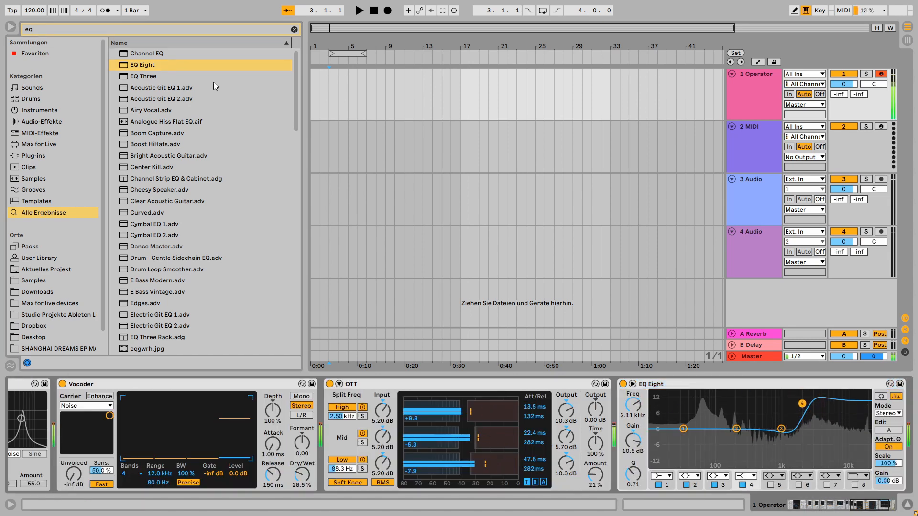
click(294, 30)
text(vocoder)
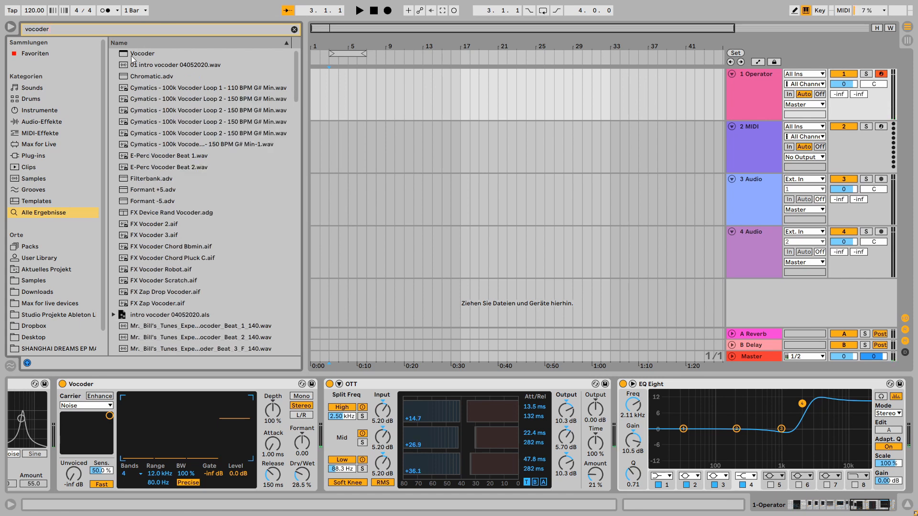
drag(131, 56, 873, 406)
Set the new Vocoder to Modulator carrier, 4 redrawn bands and Formant 14.8, and change EQ Eight's band 4 to 7.31 dB at 2.15 kHz.
click(667, 405)
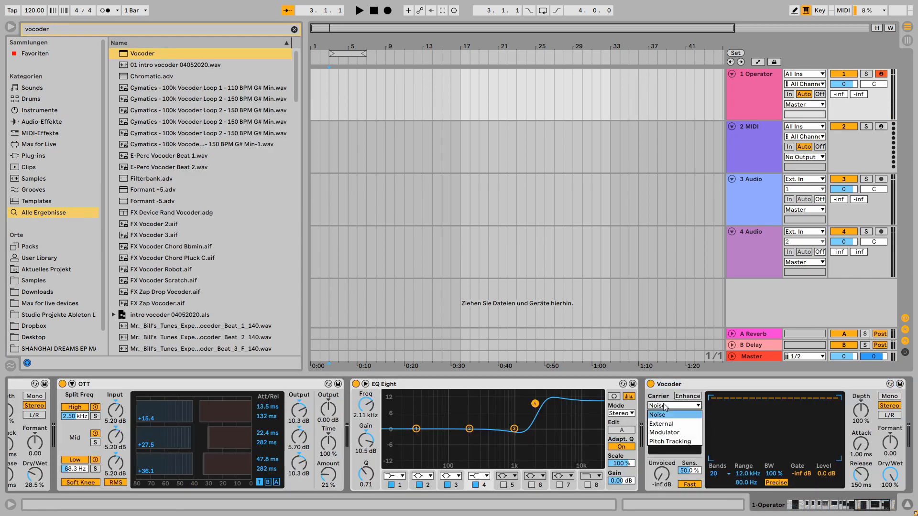
click(667, 433)
click(722, 474)
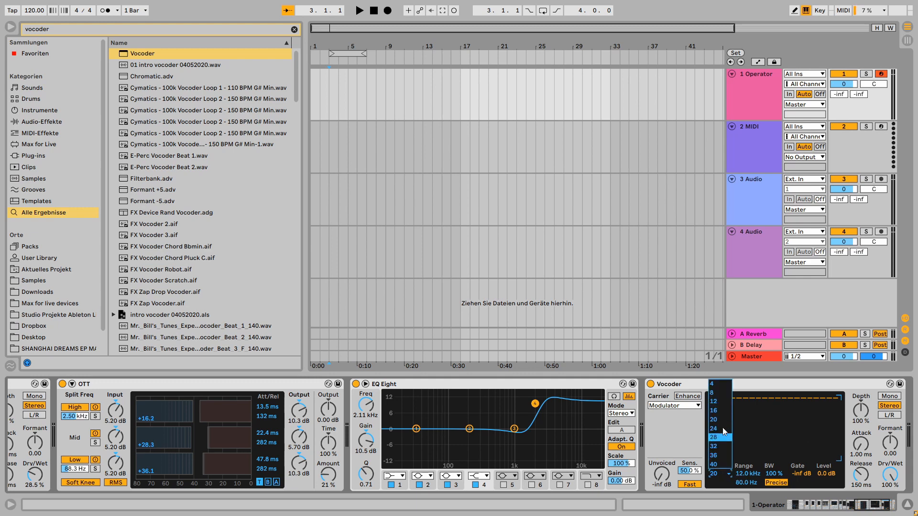
click(720, 385)
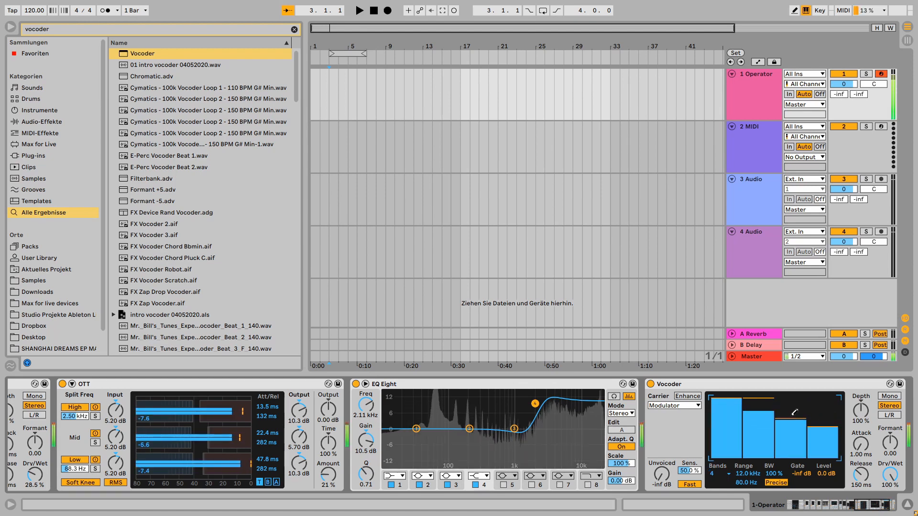
mouse_move(897, 450)
mouse_down()
mouse_move(898, 466)
mouse_move(898, 435)
mouse_up()
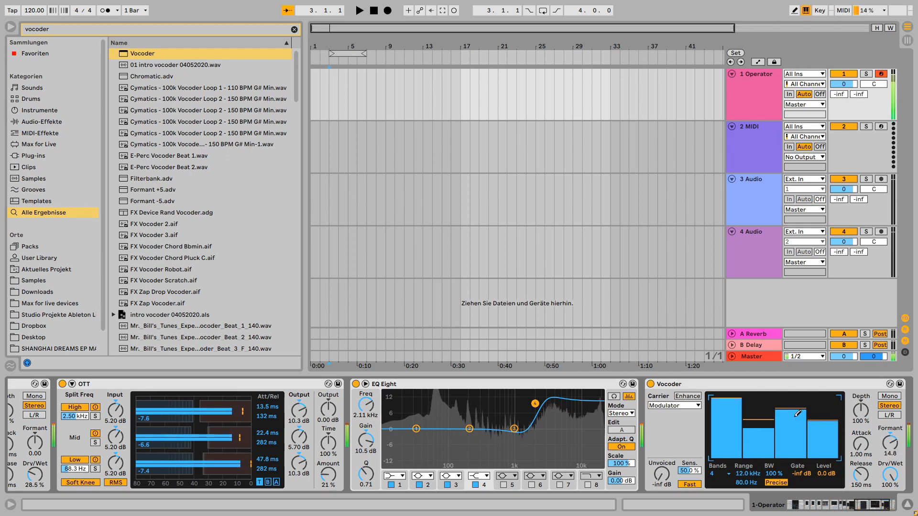
drag(535, 403, 536, 414)
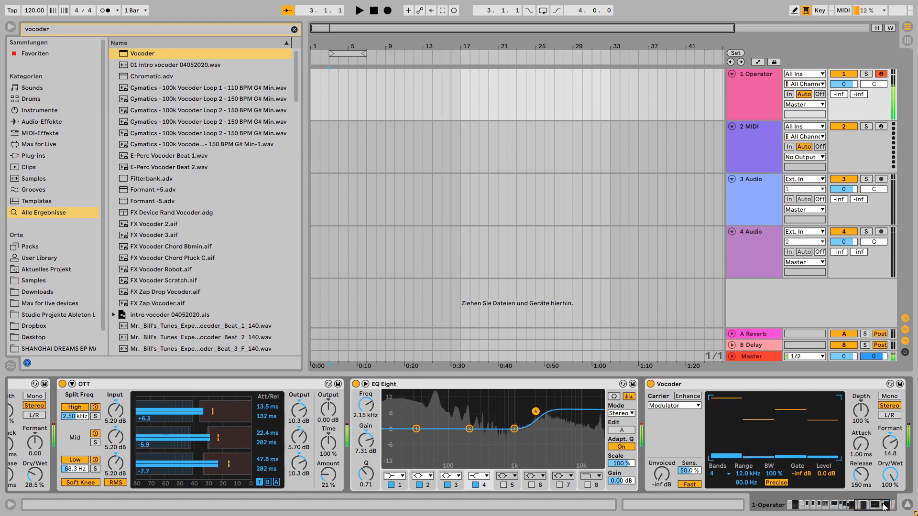
Lower the first Vocoder's Dry/Wet to 14.5% and compare the sound with it bypassed and active.
click(807, 501)
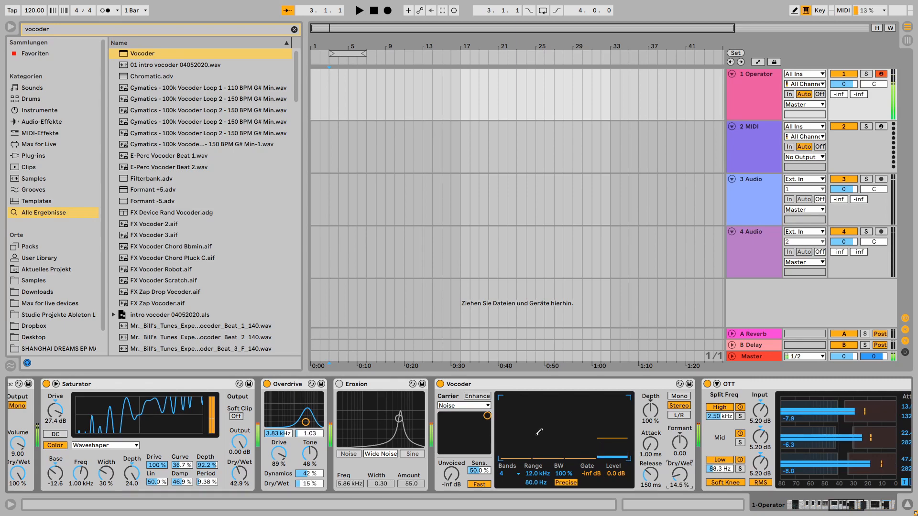
click(440, 384)
click(440, 384)
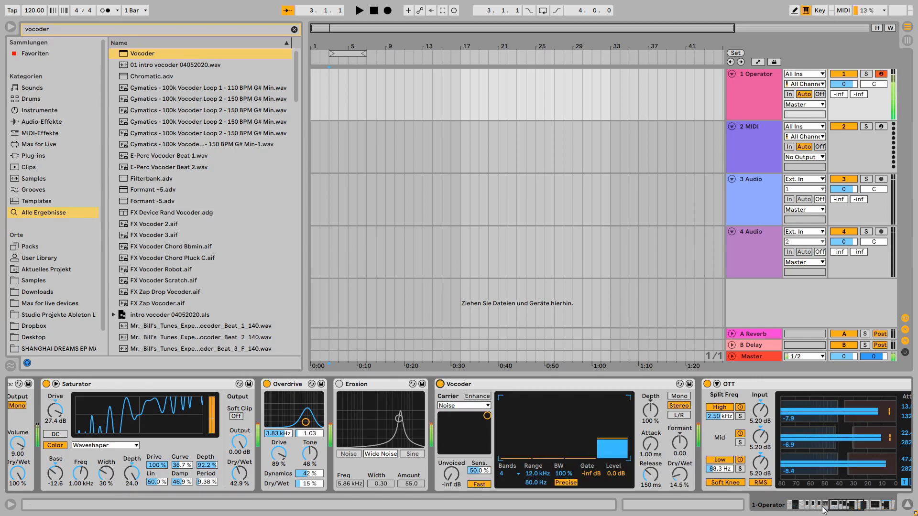
Bypass the Waveshaper Saturator, set the third Analog Clip Saturator's Base to 16, and bypass that Saturator too.
click(830, 510)
drag(829, 511, 815, 509)
click(661, 384)
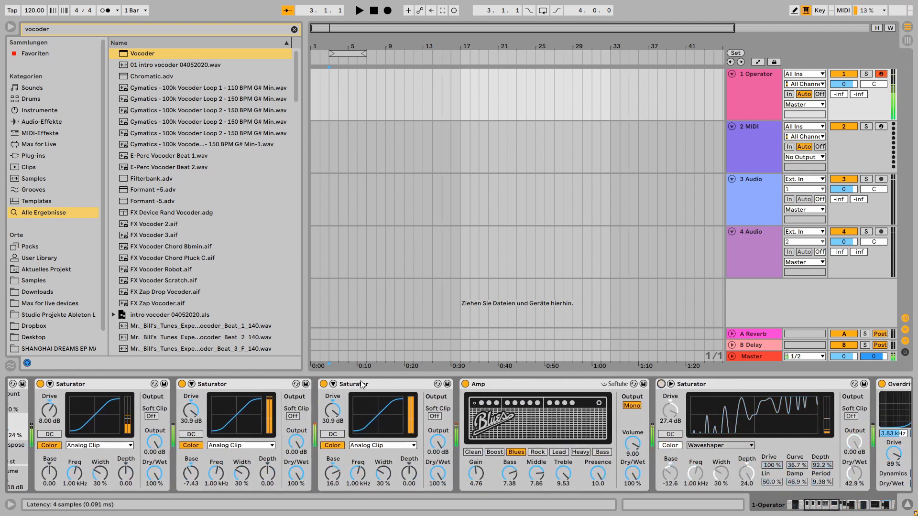
click(327, 385)
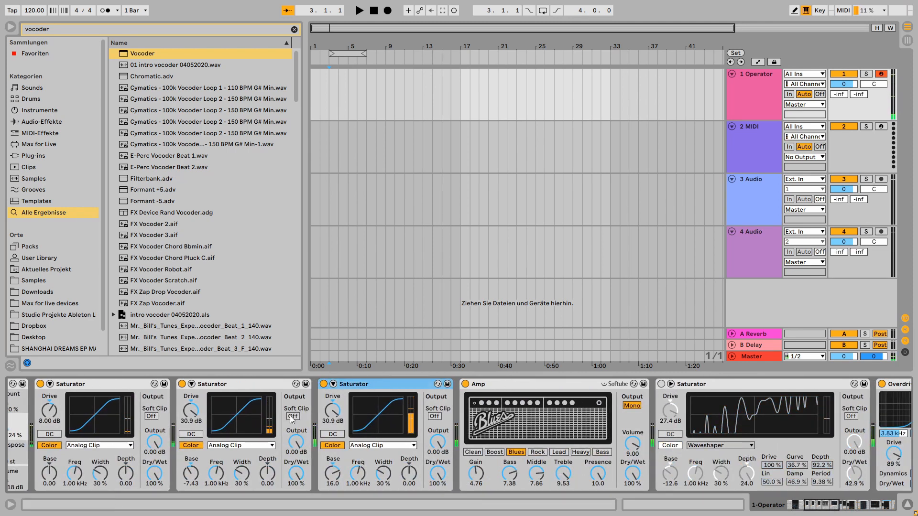
click(322, 384)
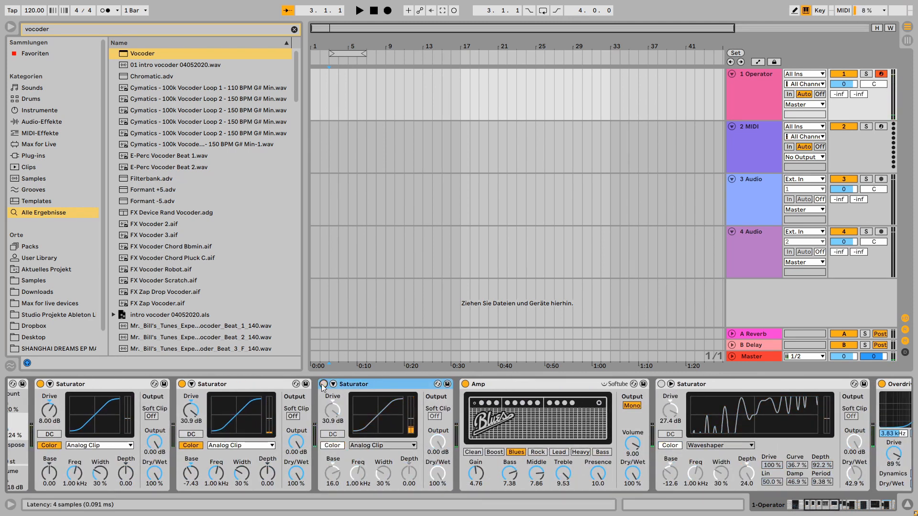
Reactivate the Waveshaper Saturator and set its Drive to 16 dB, Base to -11.4, Color Depth to 16 and Dry/Wet to 17.5%.
click(661, 384)
drag(670, 410, 670, 423)
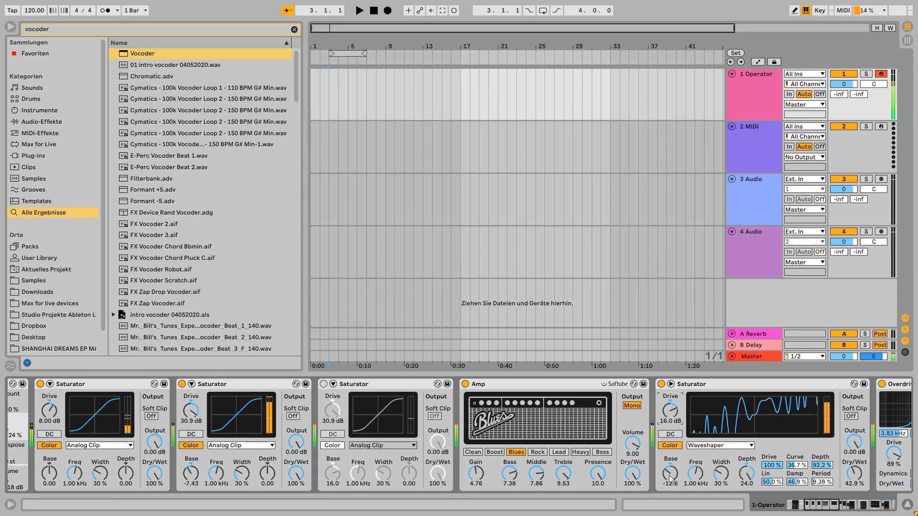
drag(670, 478, 670, 482)
drag(825, 505, 865, 505)
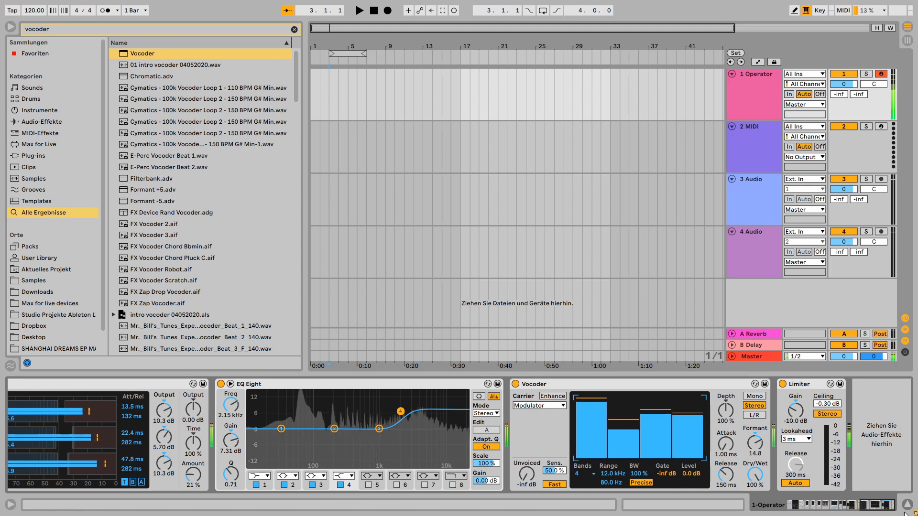
drag(877, 505, 804, 506)
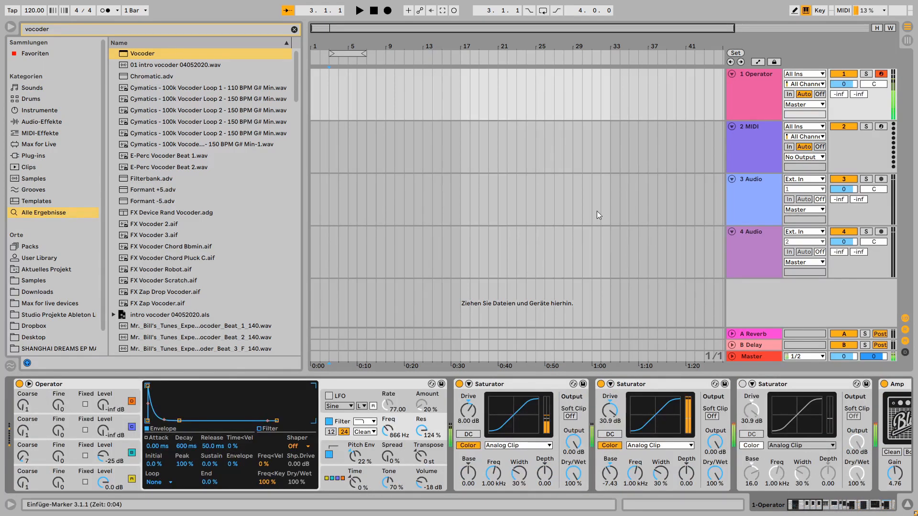
Search the browser for "lfo" and add the LFO device after the Limiter.
click(293, 29)
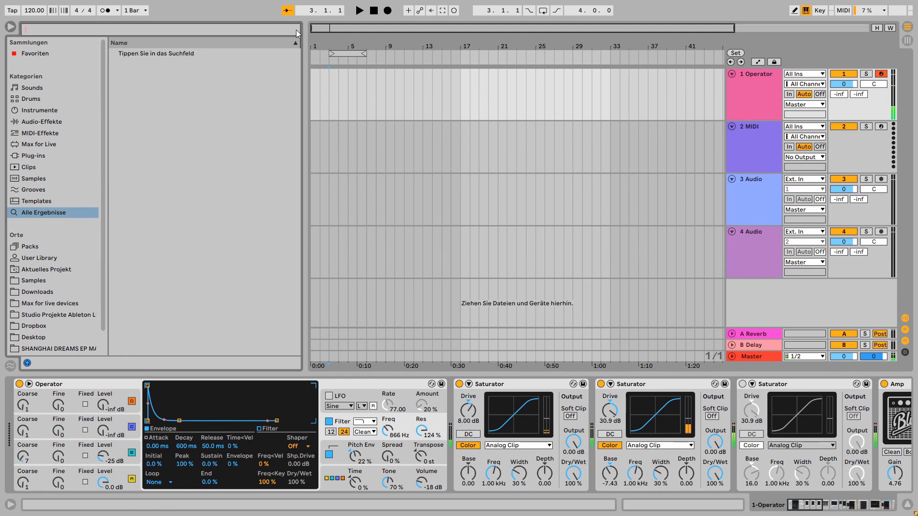
text(lfo)
click(136, 50)
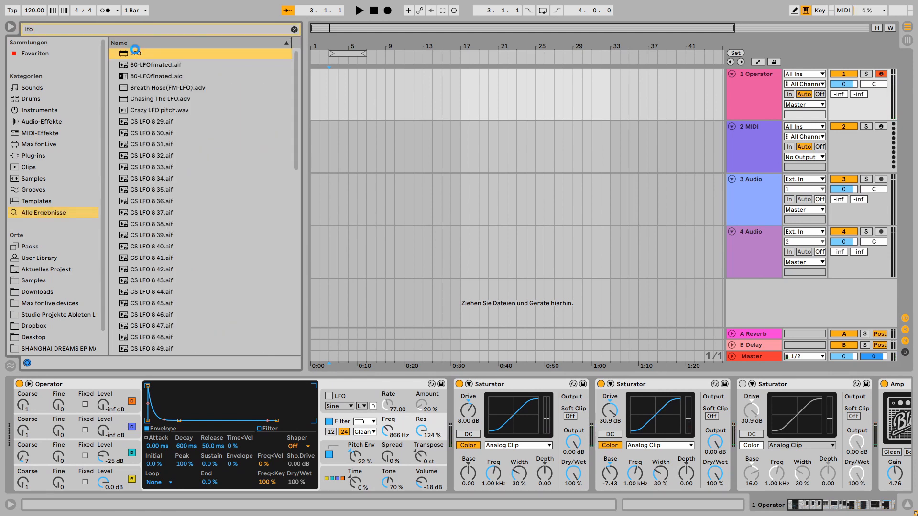
Insert an Auto Filter between Operator and the first Saturator, set to band-pass at 190 Hz with 56% resonance.
click(294, 30)
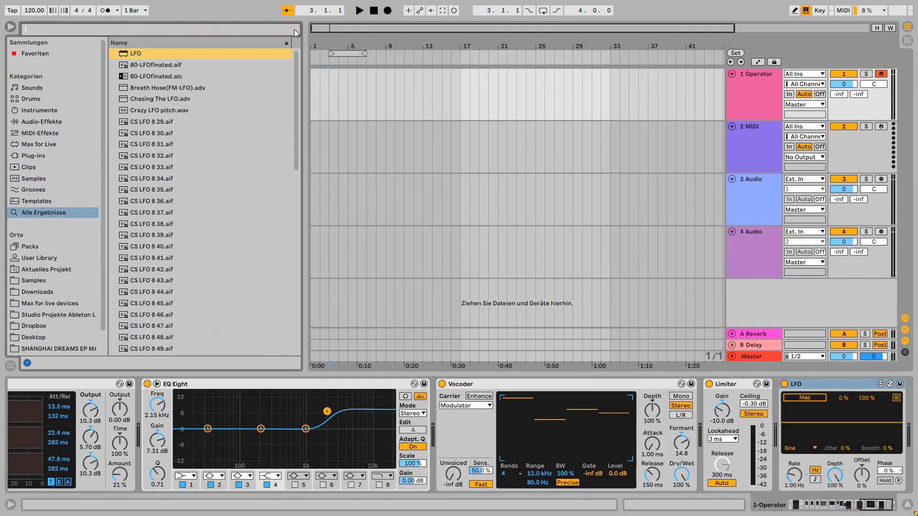
text(auto)
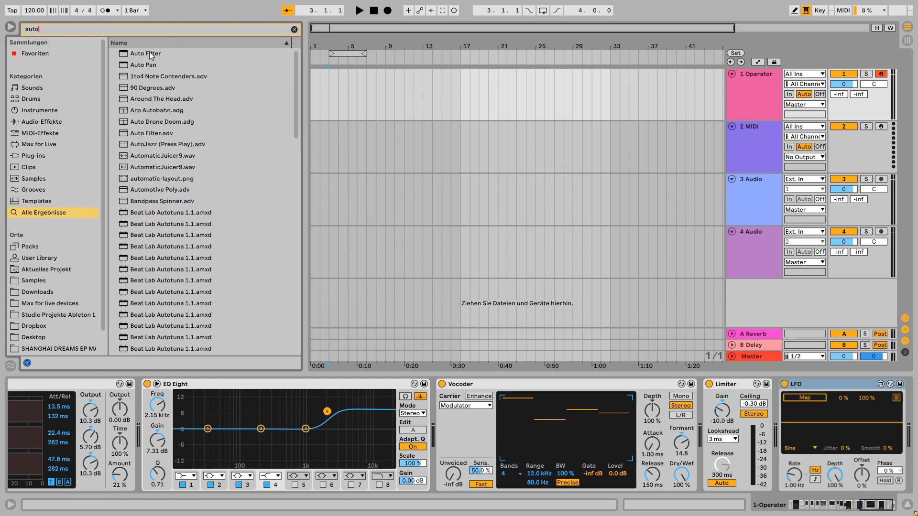
drag(149, 53, 439, 267)
drag(405, 340, 167, 441)
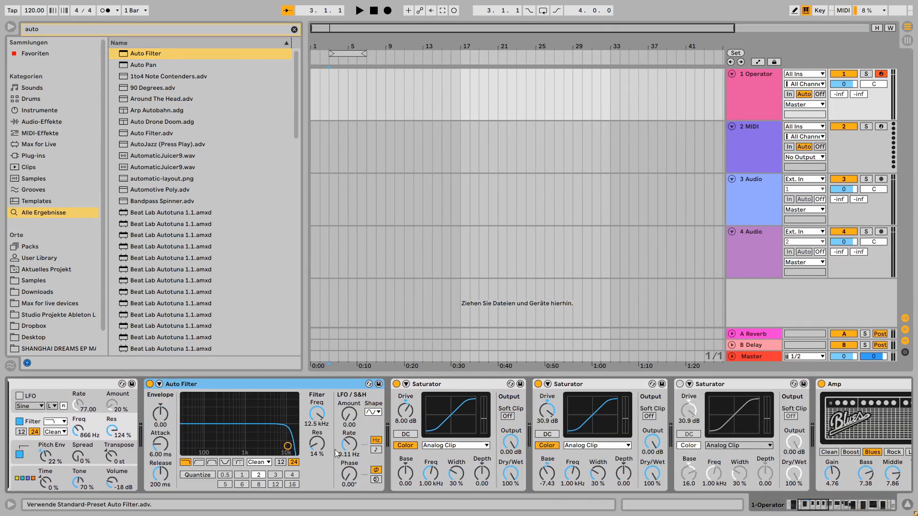
click(211, 466)
drag(275, 453, 218, 428)
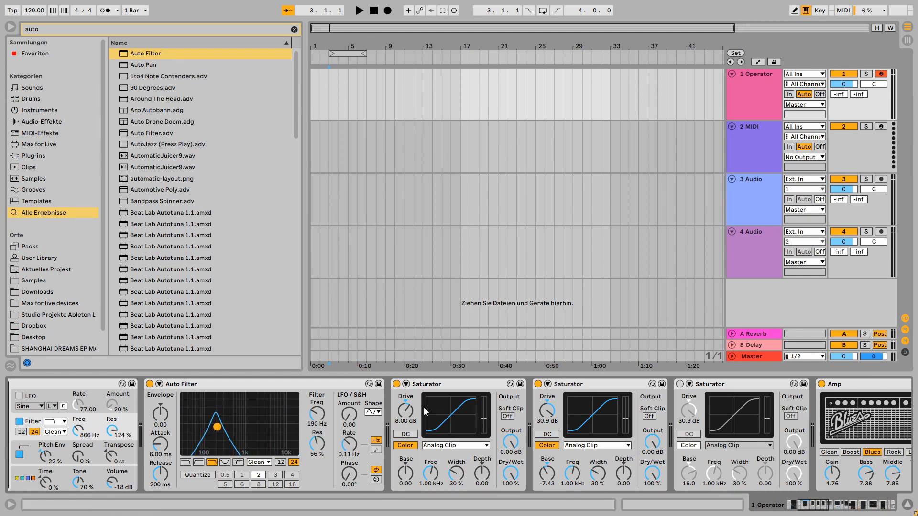
click(851, 504)
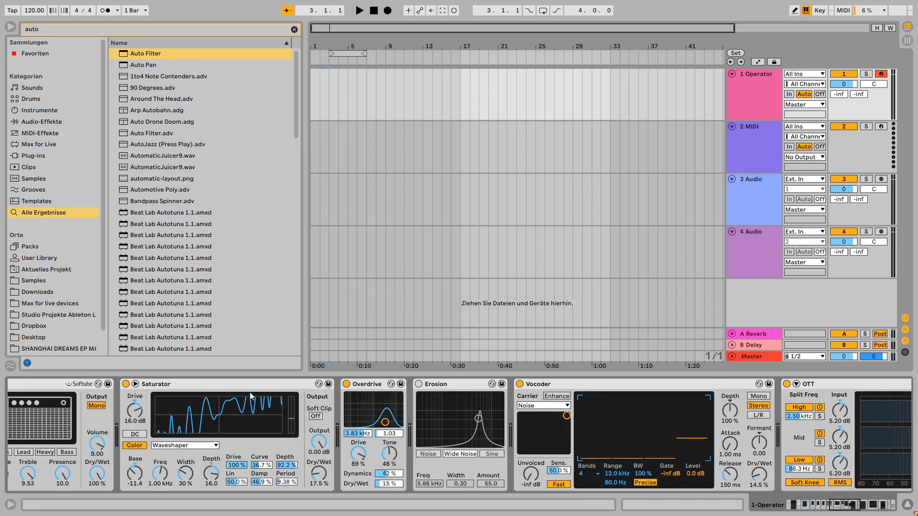
Switch off Operator's built-in filter and map the LFO to the Auto Filter's frequency.
click(812, 505)
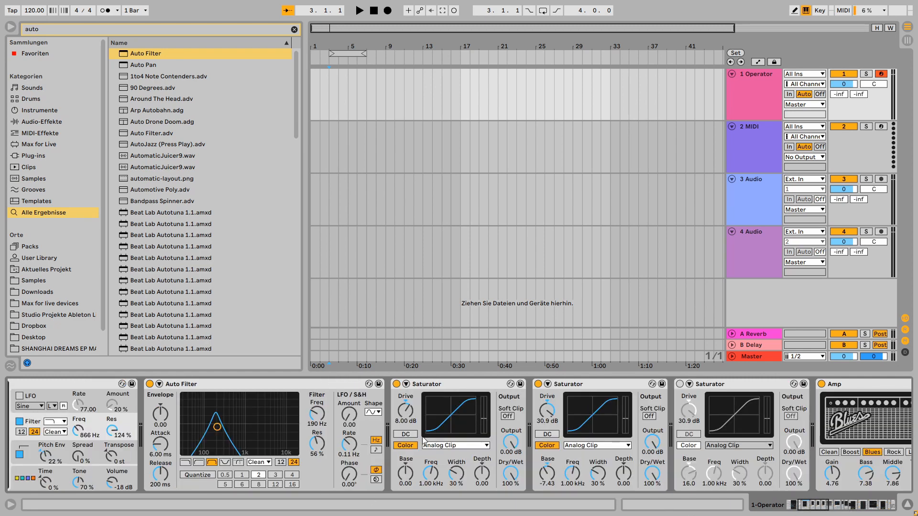
click(19, 421)
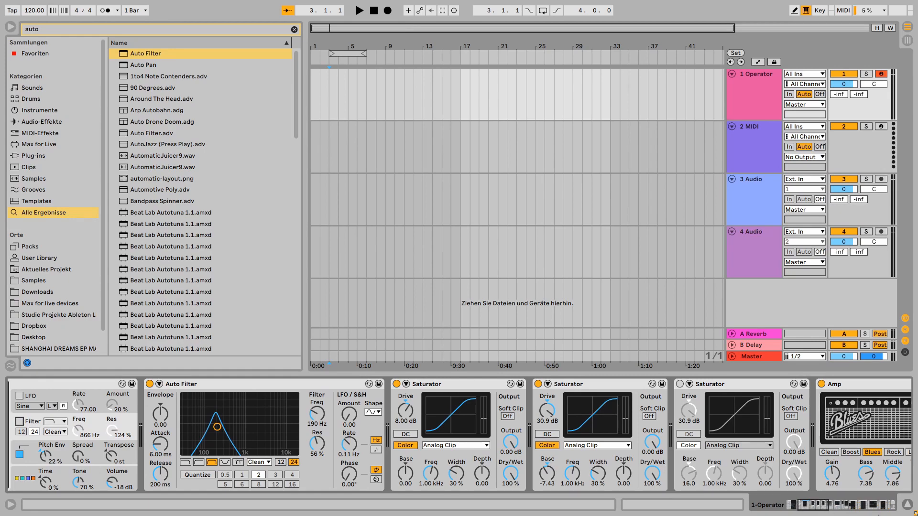
drag(816, 507, 799, 513)
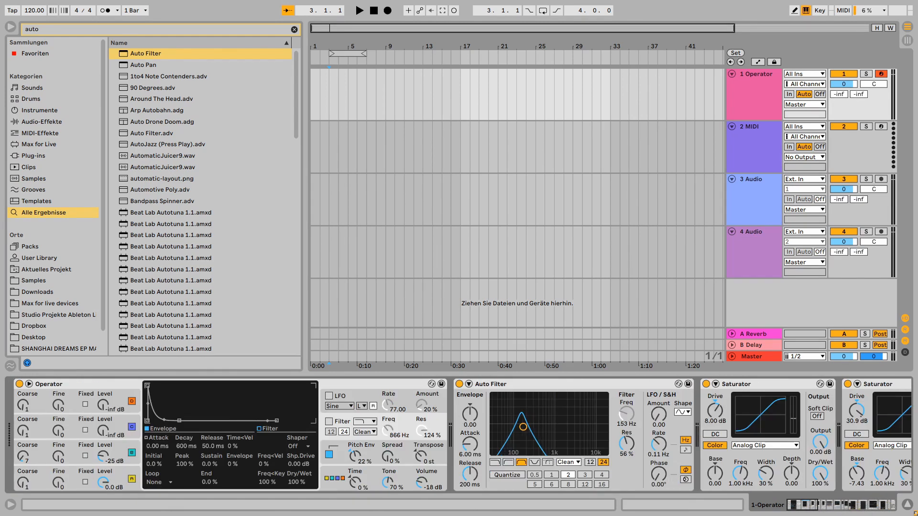
Limit the LFO's frequency mapping to 15% to 79% and set its Depth to 69.3%.
click(846, 509)
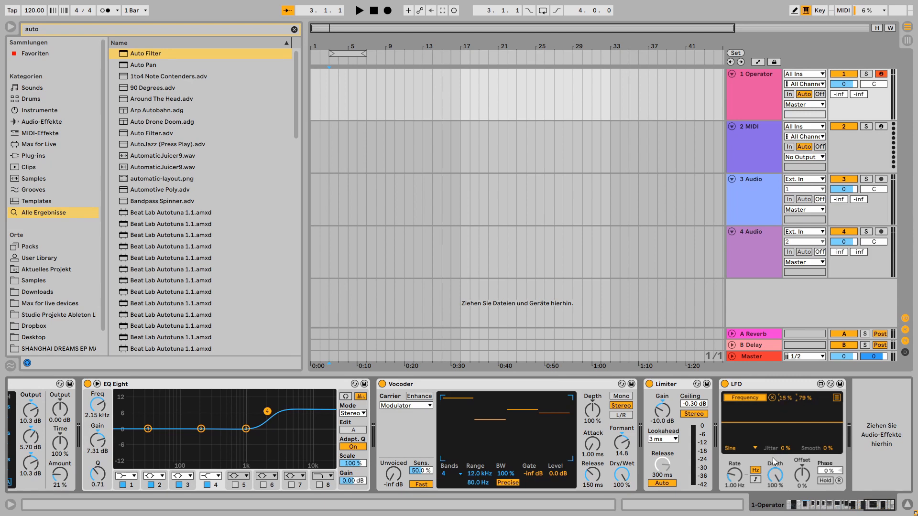
drag(867, 507, 739, 510)
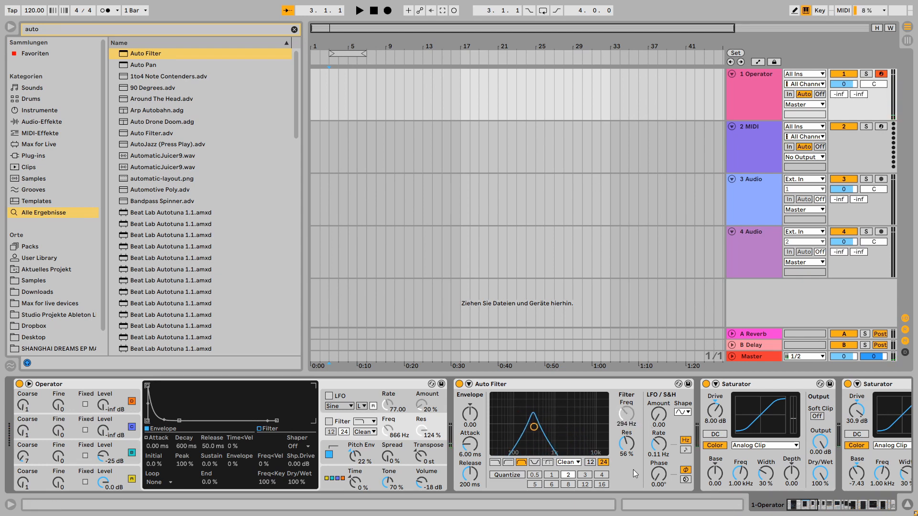
Set the Auto Filter's resonance to 47% and Operator's Time to -20%.
mouse_move(626, 443)
mouse_down()
mouse_move(626, 452)
mouse_move(627, 434)
mouse_move(626, 450)
mouse_up()
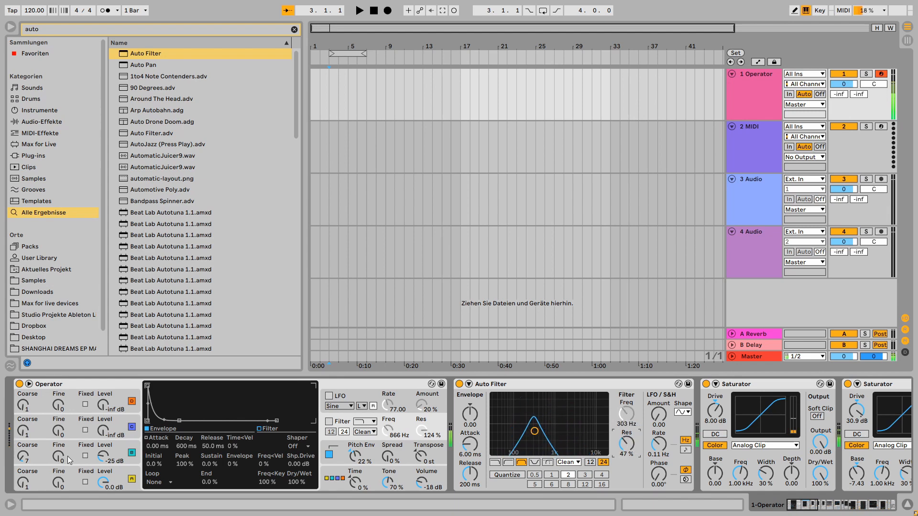
mouse_move(355, 482)
mouse_down()
mouse_move(354, 472)
mouse_move(355, 488)
mouse_up()
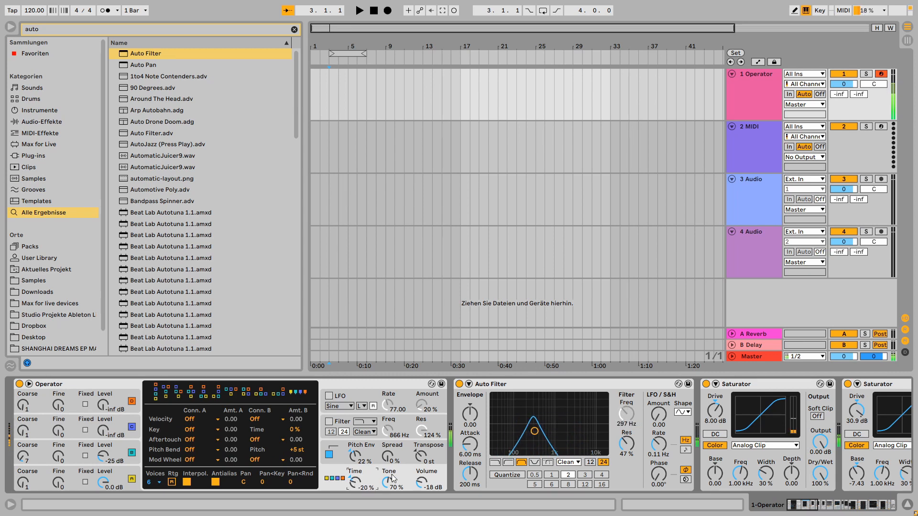
Set the Drive of the first Analog Clip Saturator to 24 dB.
drag(716, 412, 715, 398)
drag(803, 506, 813, 505)
drag(448, 411, 447, 404)
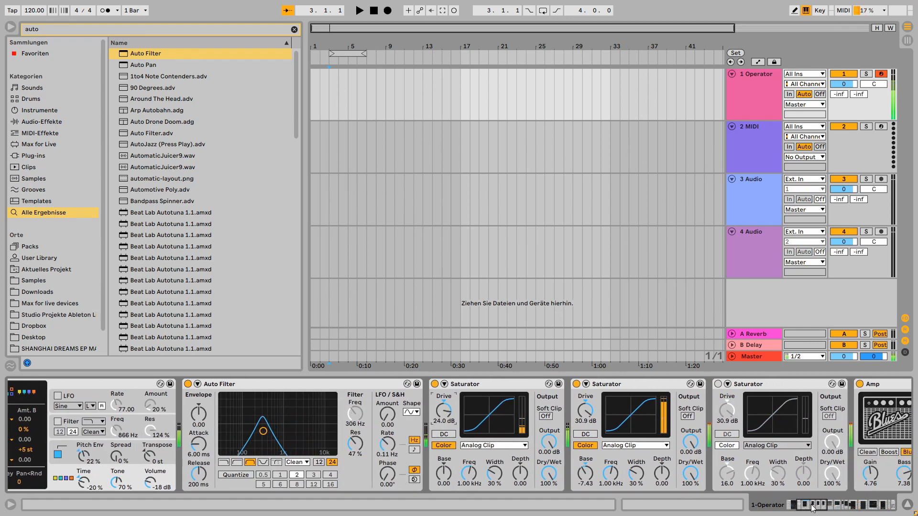
Set the Overdrive's bandwidth to 0.68, its Drive to 52% and its Dry/Wet to 20%.
drag(812, 506, 852, 507)
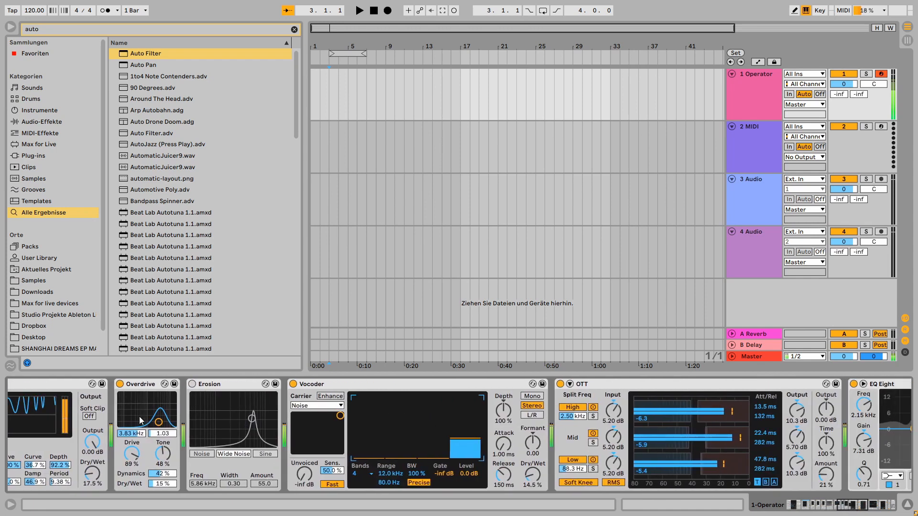
mouse_move(158, 422)
mouse_down()
mouse_move(158, 406)
mouse_move(158, 423)
mouse_up()
drag(128, 453, 163, 480)
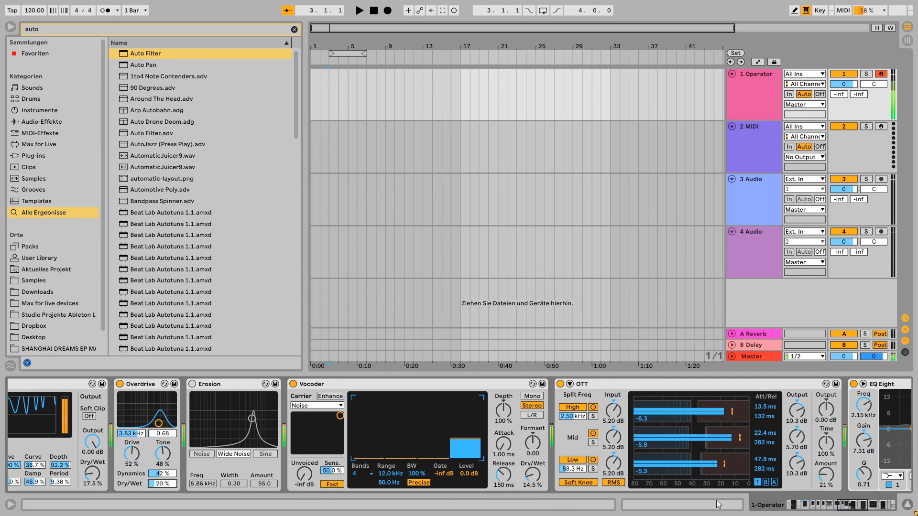
Raise the Waveshaper Saturator's Drive to 29.8 dB.
scroll(843, 475, left, 10)
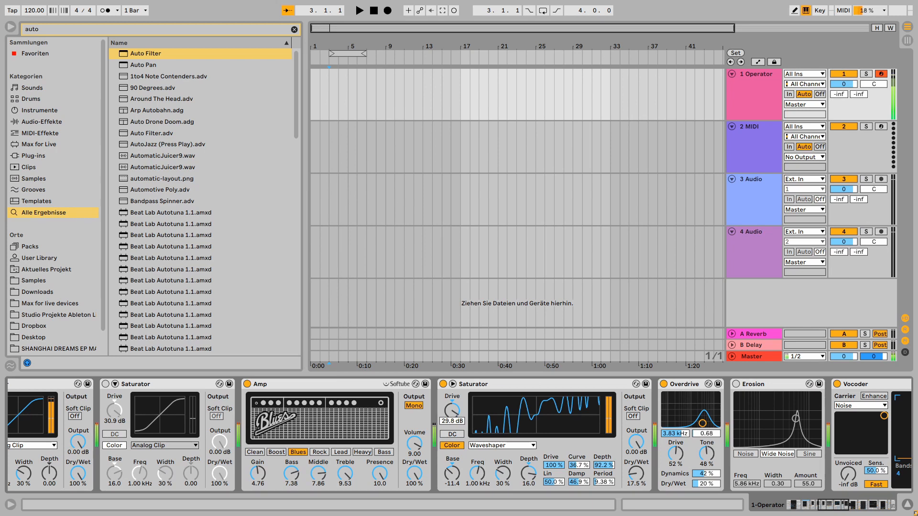
drag(454, 464, 454, 454)
Set the second Saturator's Drive to 26.9 dB, and reactivate the third with Drive 7.43 dB and Base -5.14.
drag(833, 505, 813, 506)
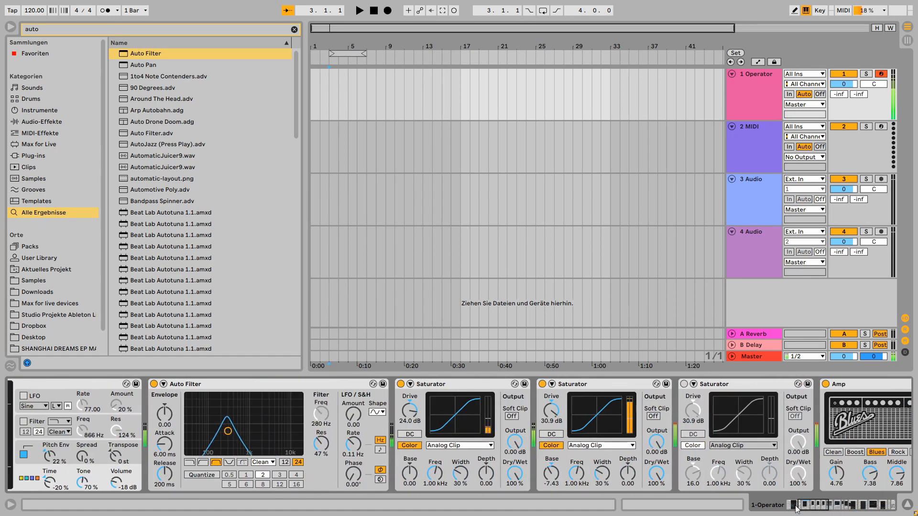
click(683, 384)
drag(692, 410, 693, 430)
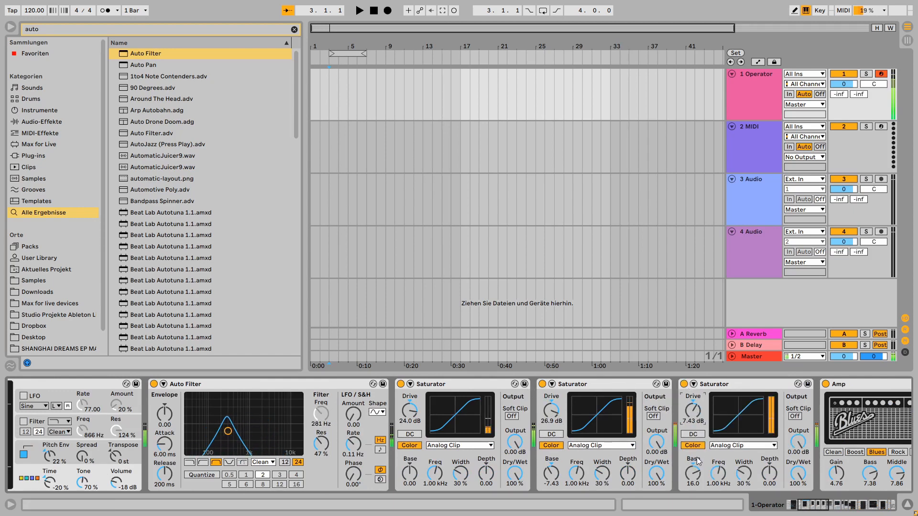
drag(693, 473, 692, 499)
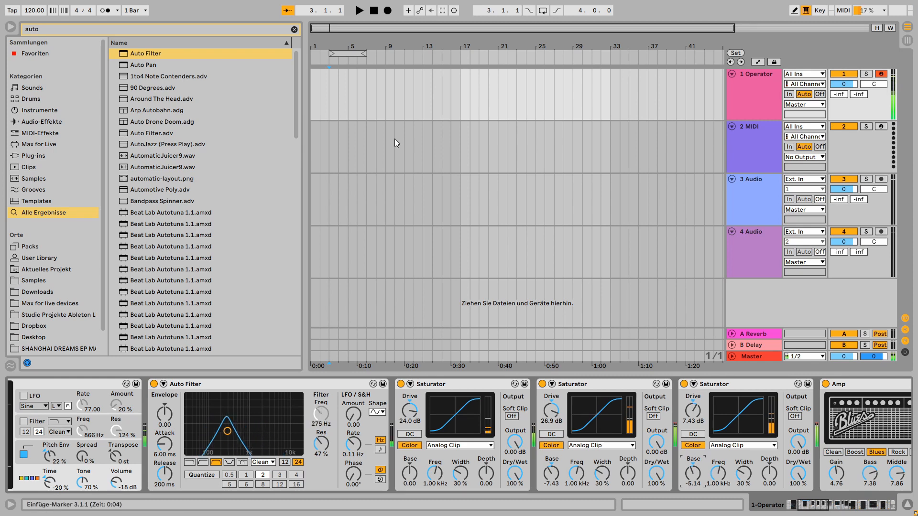
Insert an audio track below the Operator track, set its input to 1-Operator Post Mixer, and arm it for recording.
click(331, 108)
key(space)
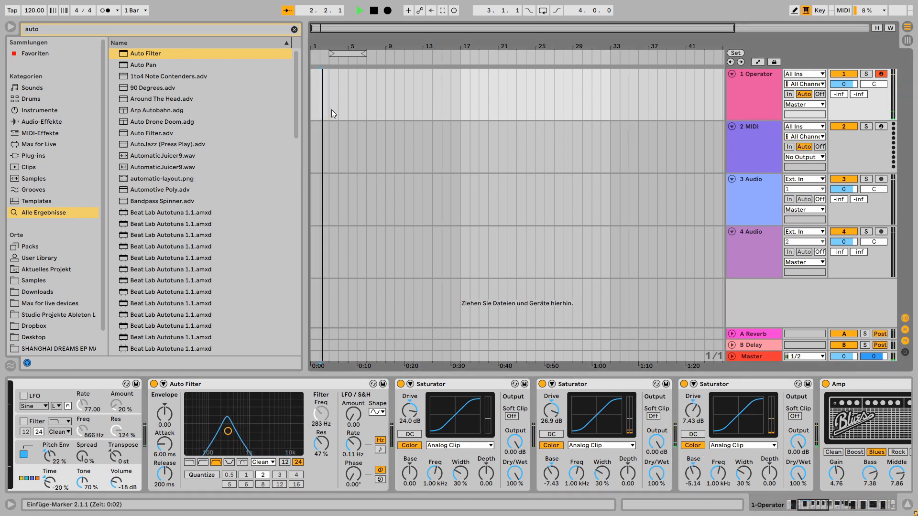
click(594, 88)
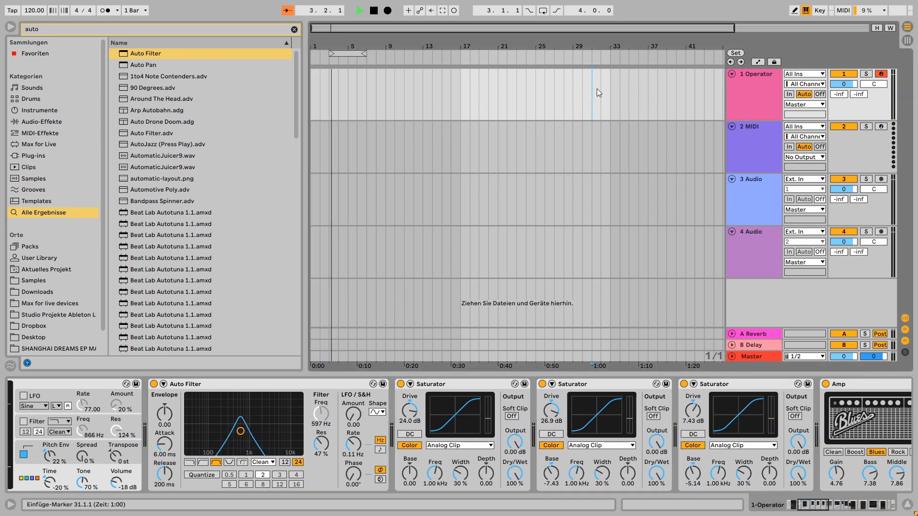
key(ctrl+t)
click(794, 128)
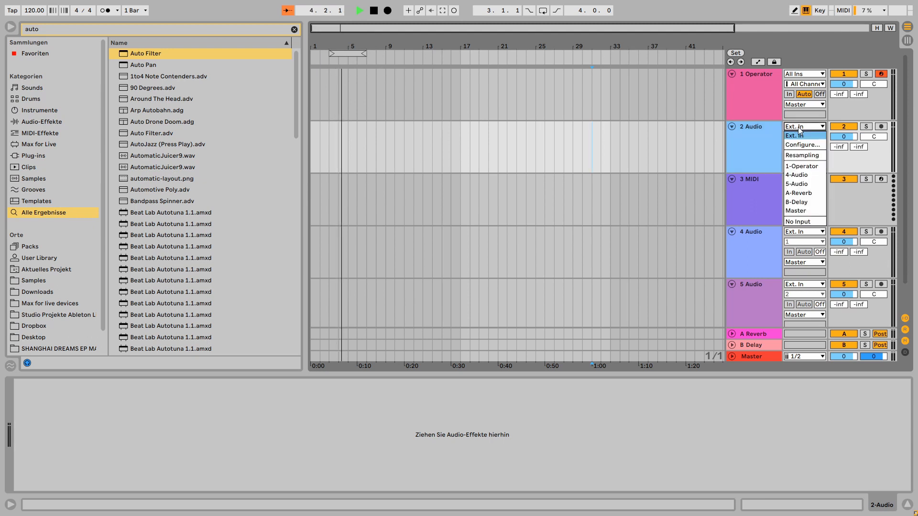
click(801, 143)
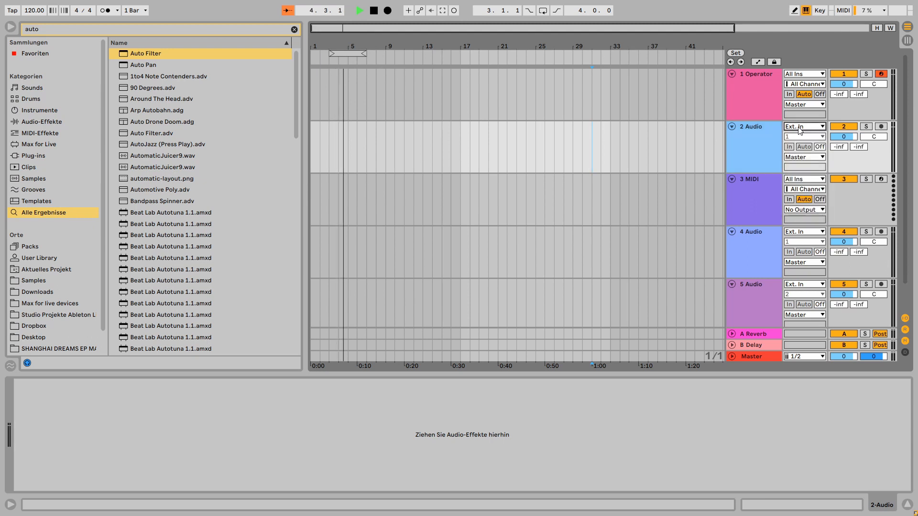
click(881, 126)
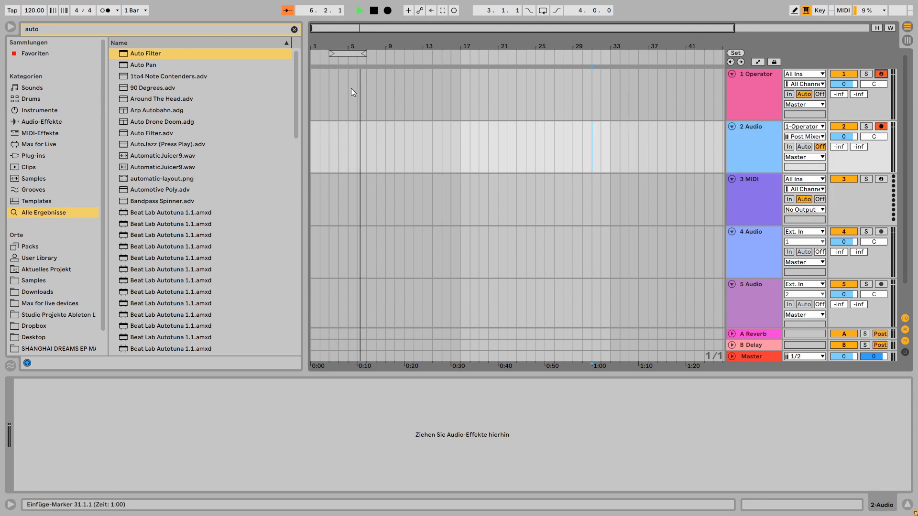
Stop playback and create an empty four-bar MIDI clip from bar 3 to bar 7 on the Operator track.
click(329, 97)
key(space)
drag(341, 47, 341, 67)
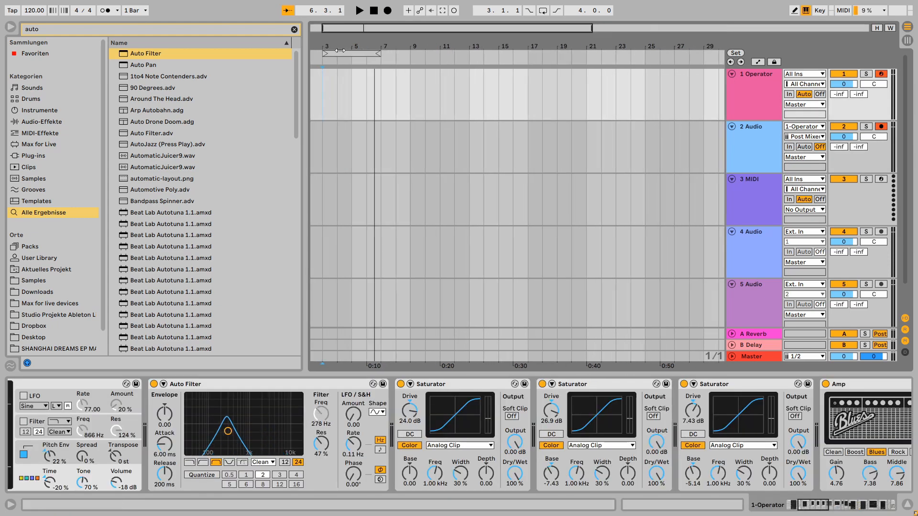
drag(323, 98, 408, 105)
key(ctrl+shift+m)
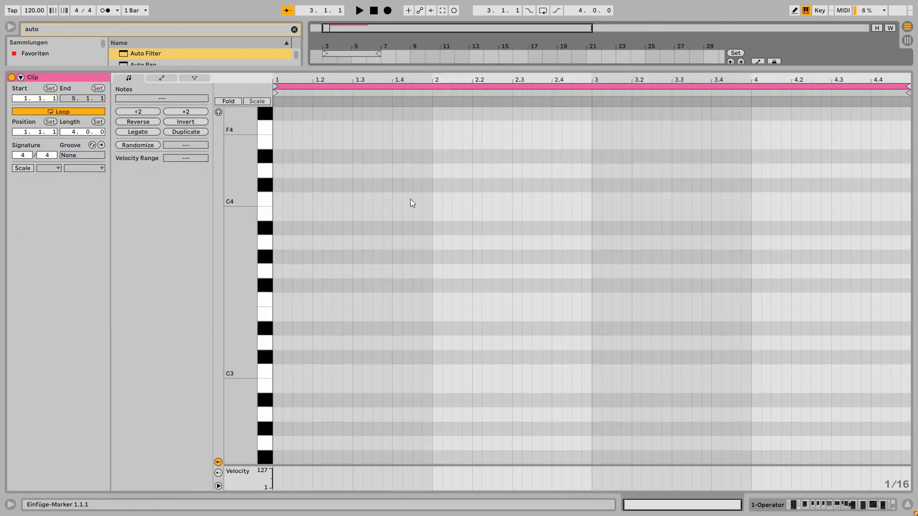
Set the clip's grid to 1/4 and add quarter-note C1 notes on beats 1 and 3 of all four bars.
right_click(458, 283)
click(462, 224)
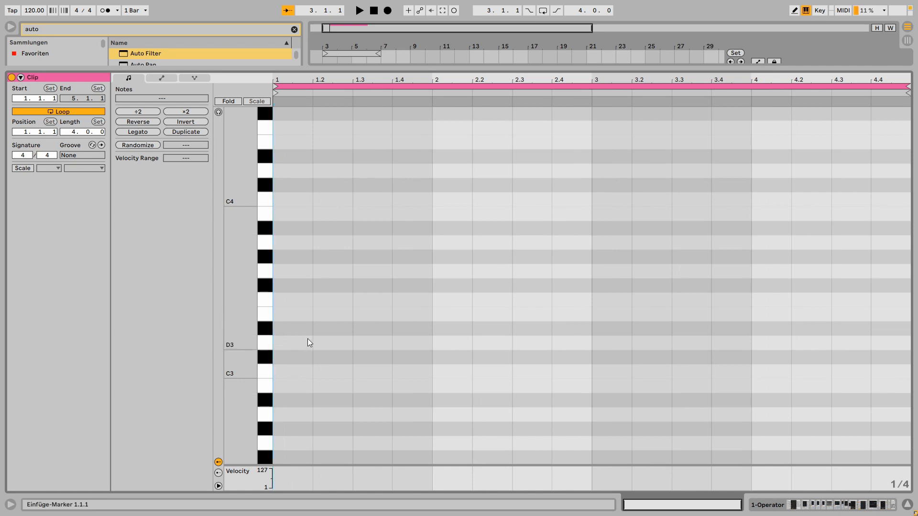
scroll(308, 339, down, 10)
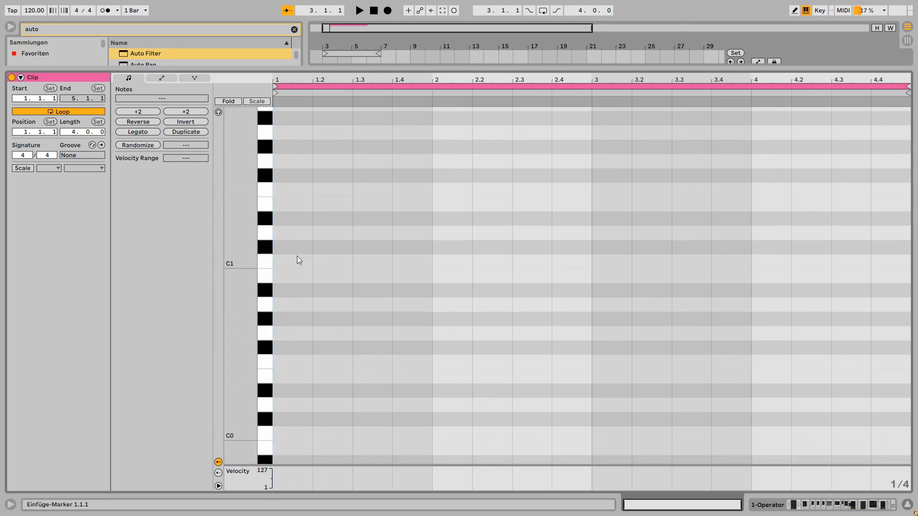
double_click(286, 263)
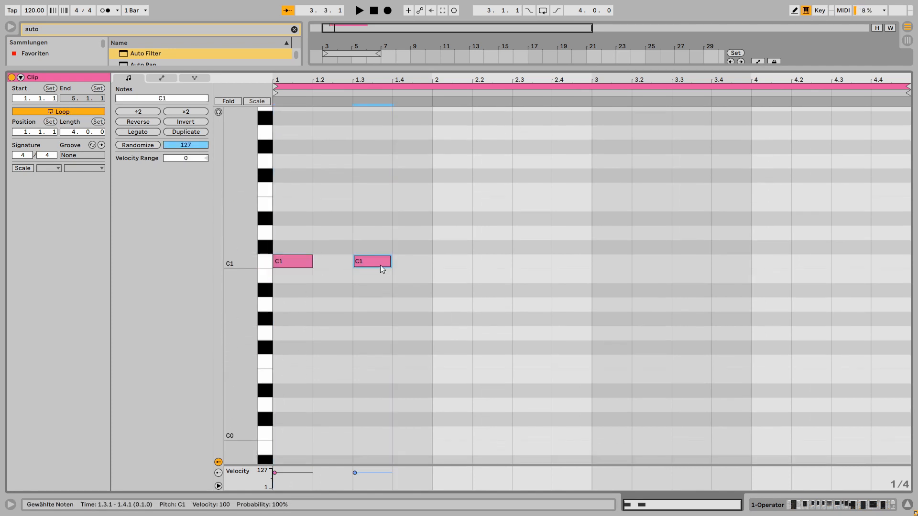
double_click(461, 263)
double_click(514, 262)
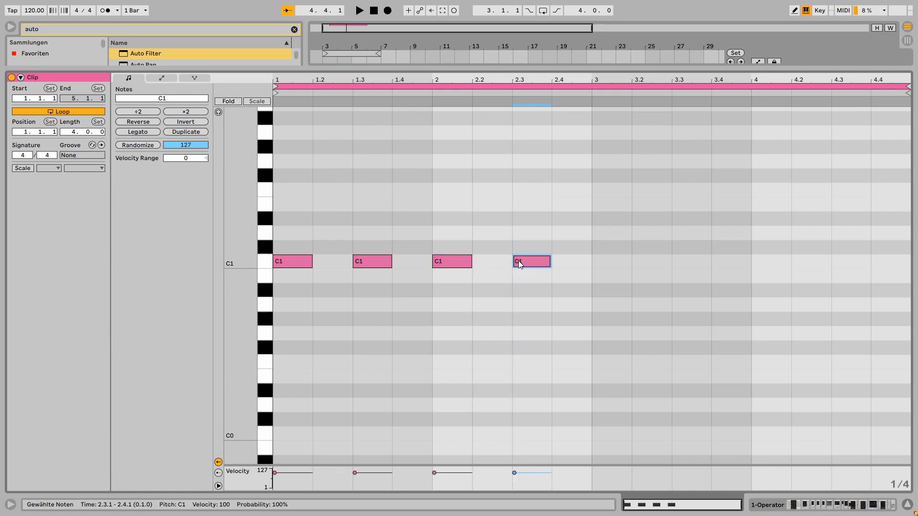
key(ctrl+a)
key(ctrl+d)
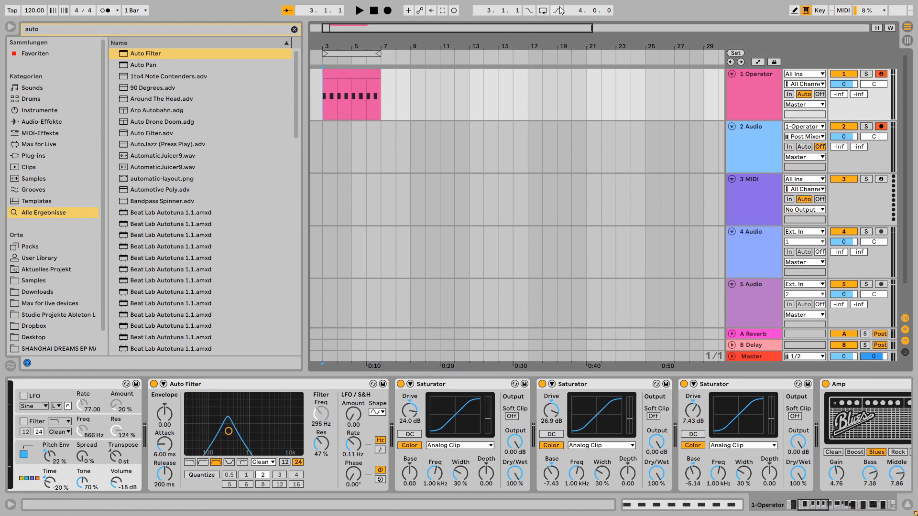
Turn on the arrangement loop and try to record the Operator output onto the armed audio track.
click(543, 10)
click(389, 12)
key(space)
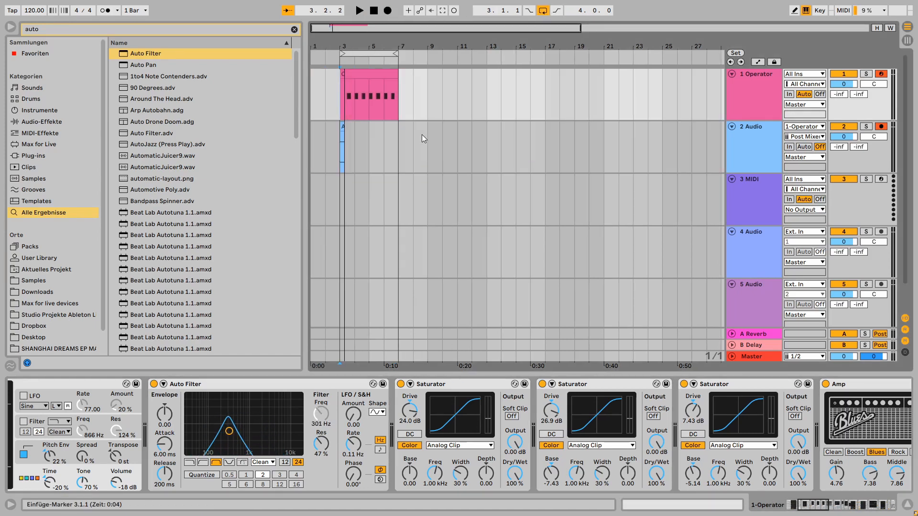
Extend the MIDI clip back to bar 3 over the short recorded section and disarm the Operator track.
click(354, 139)
click(345, 98)
click(344, 76)
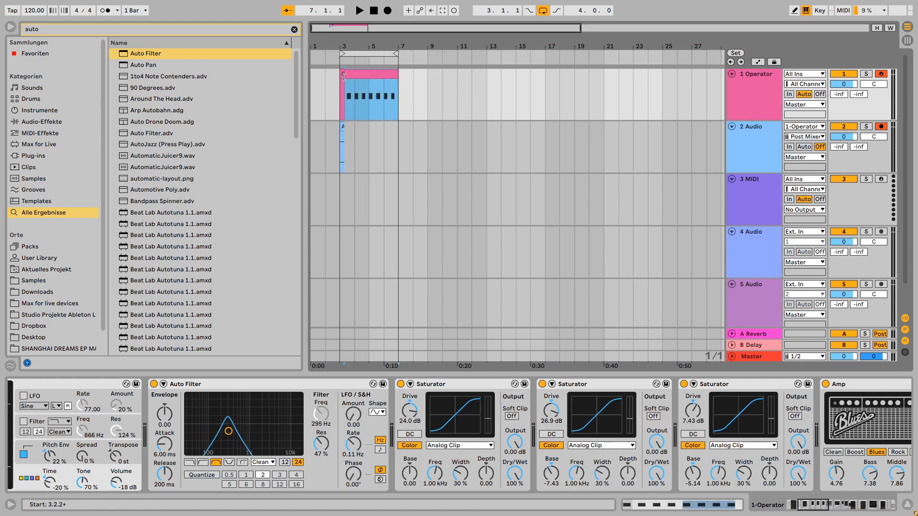
click(886, 75)
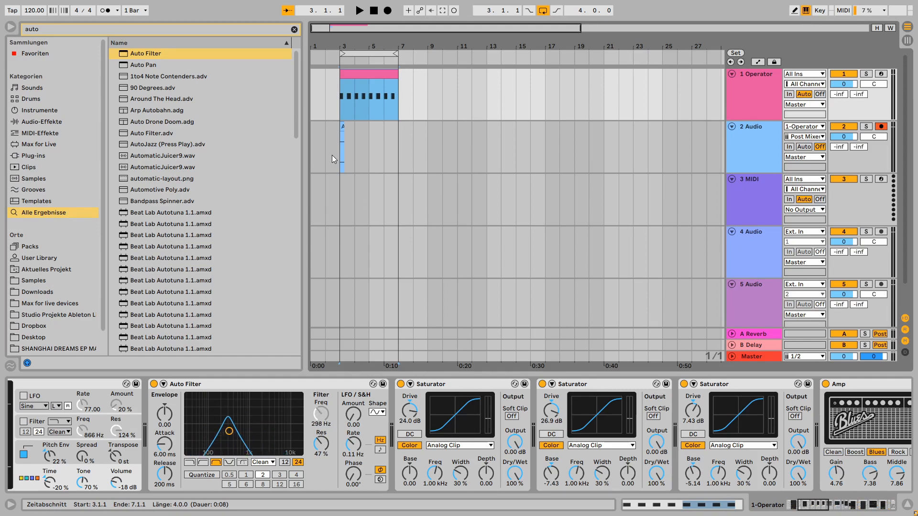
Start recording the Operator output onto the audio track from bar 3.
drag(823, 507, 878, 515)
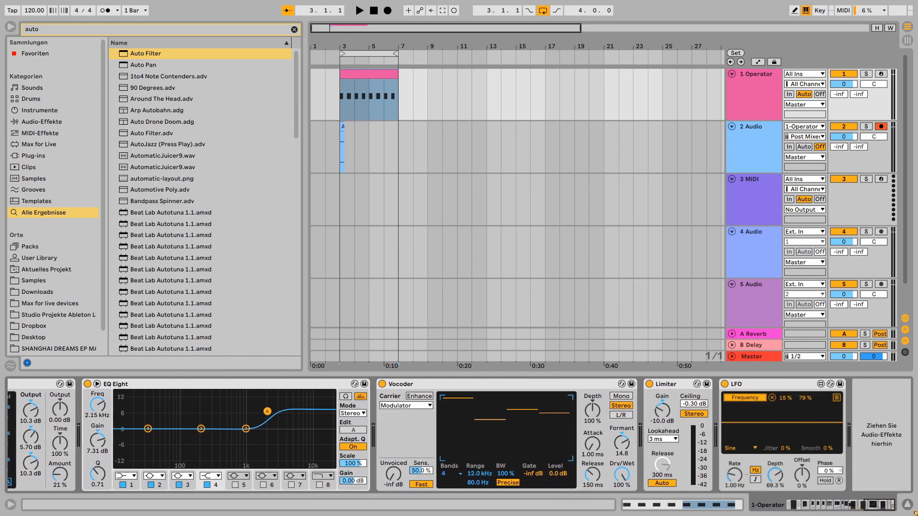
drag(872, 509, 792, 508)
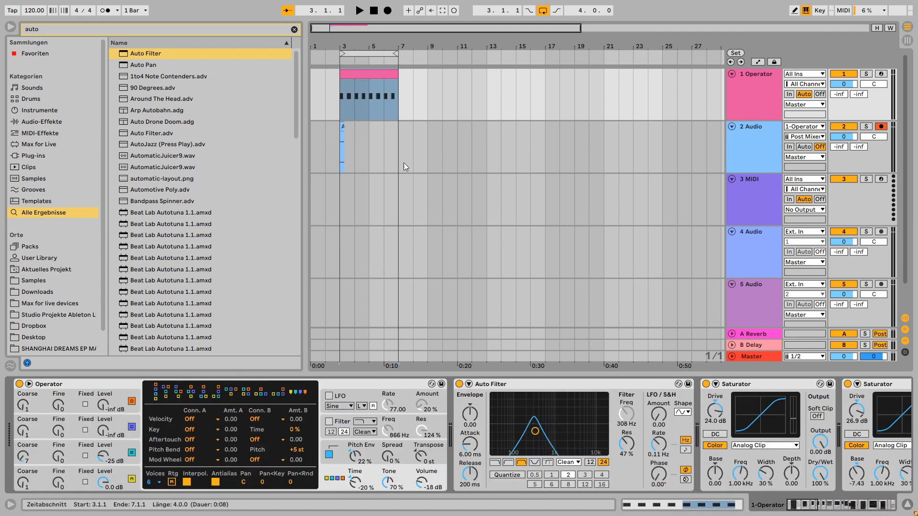
click(348, 169)
click(386, 11)
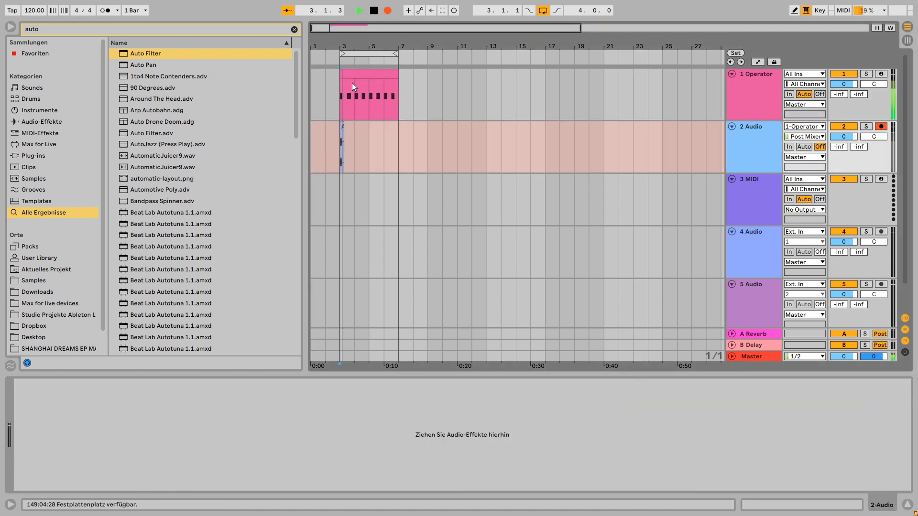
Lower the Auto Filter's resonance to 11% and switch the LFO to tempo sync with a Rate of 5/16.
click(343, 98)
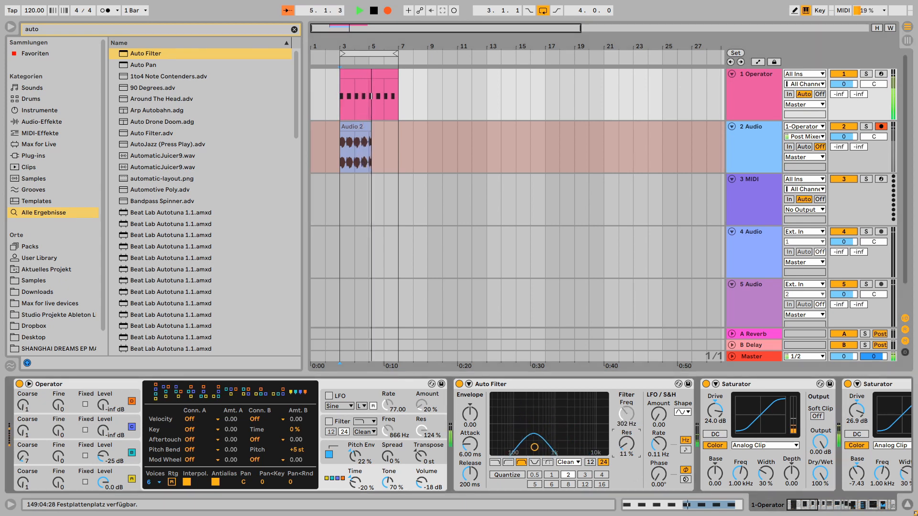
scroll(856, 481, right, 10)
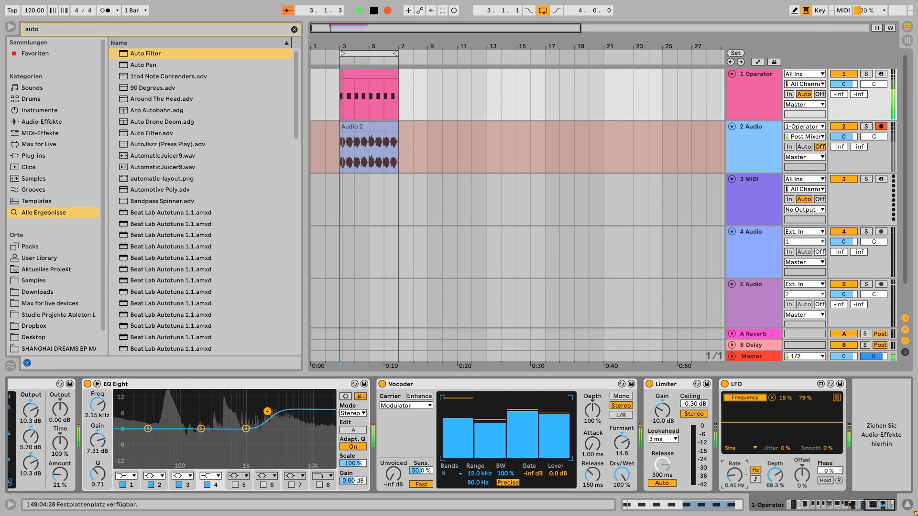
click(755, 480)
drag(735, 474, 734, 472)
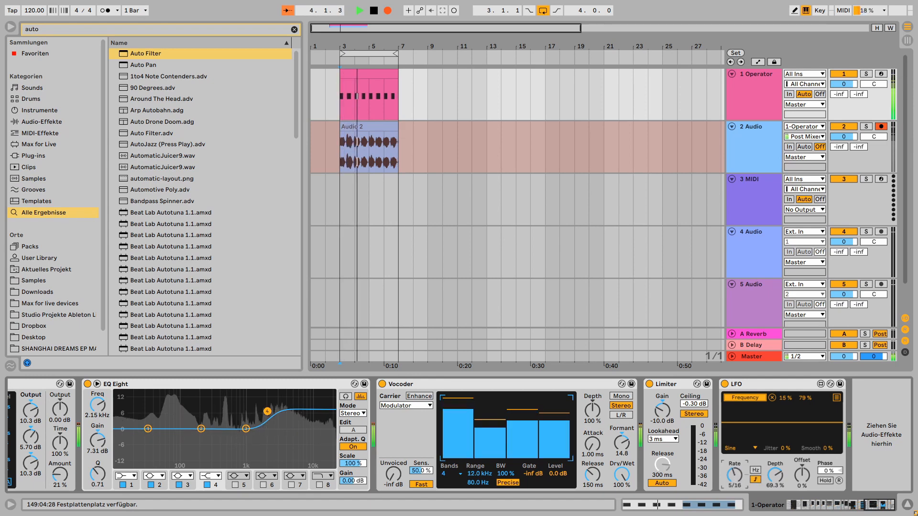
Set the LFO's Rate to 1/4 and make all C1 notes in the Operator clip legato.
drag(876, 505, 874, 505)
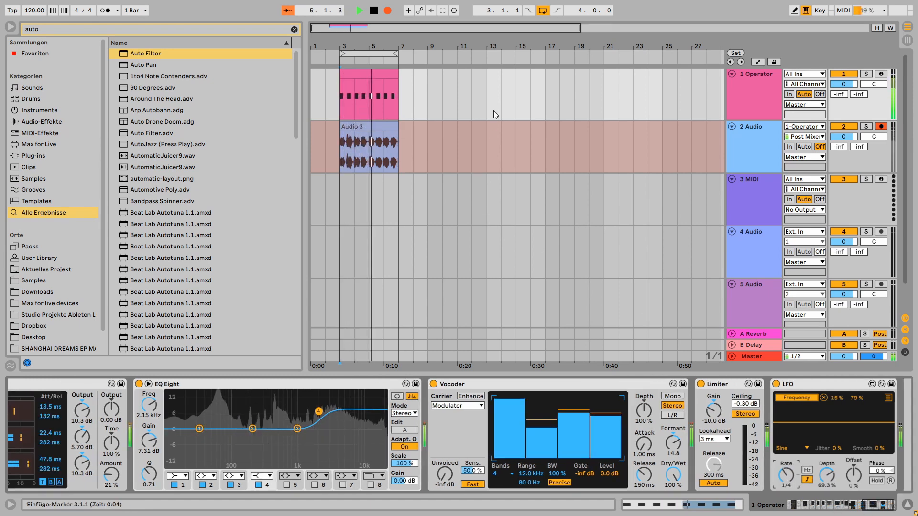
double_click(375, 75)
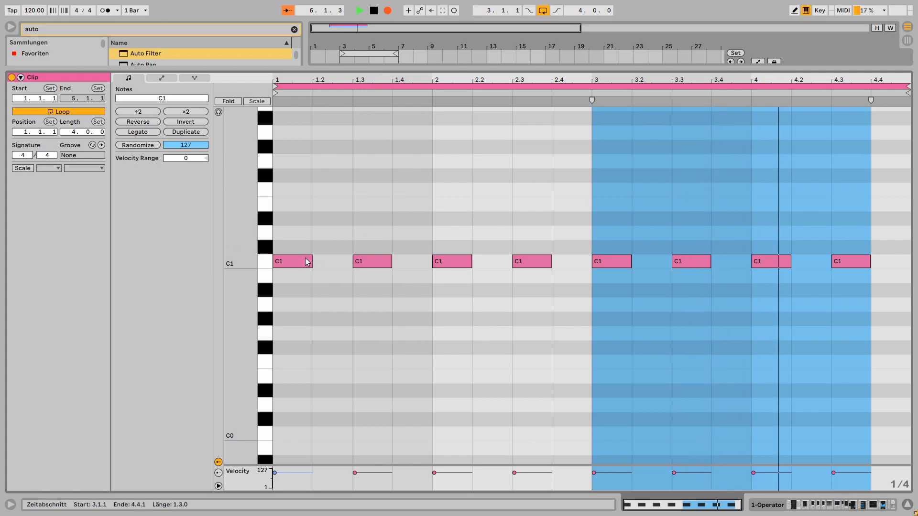
click(282, 261)
key(ctrl+a)
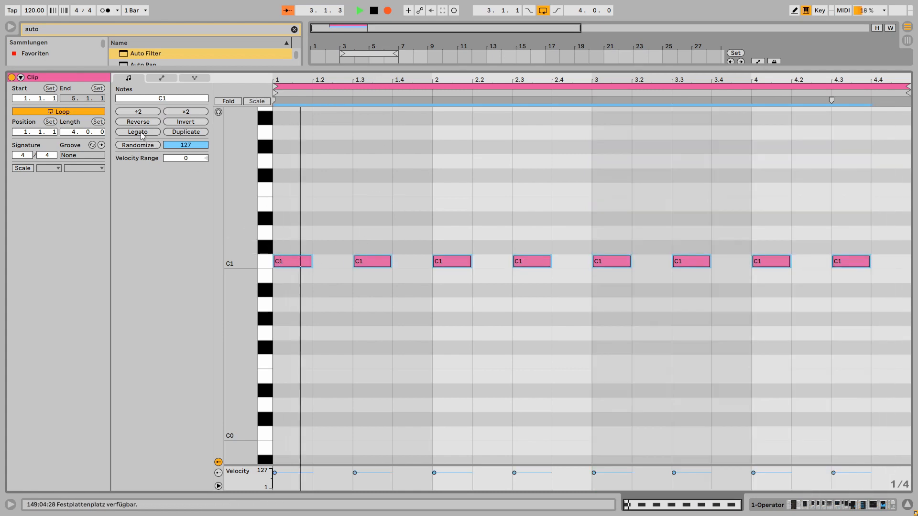
click(138, 132)
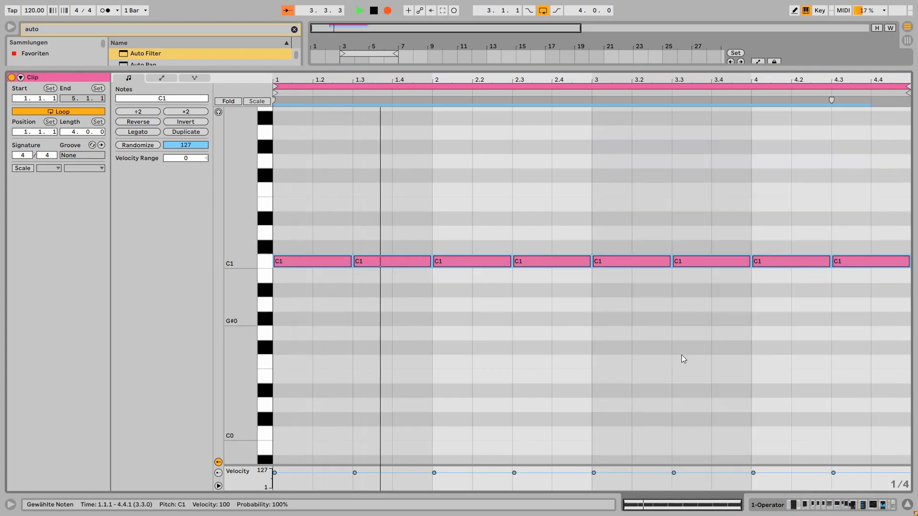
Set the first Saturator's Drive to 8.00 dB, and the second Saturator's Drive to 36.0 dB with Base at 6.29.
click(863, 506)
drag(872, 509, 795, 508)
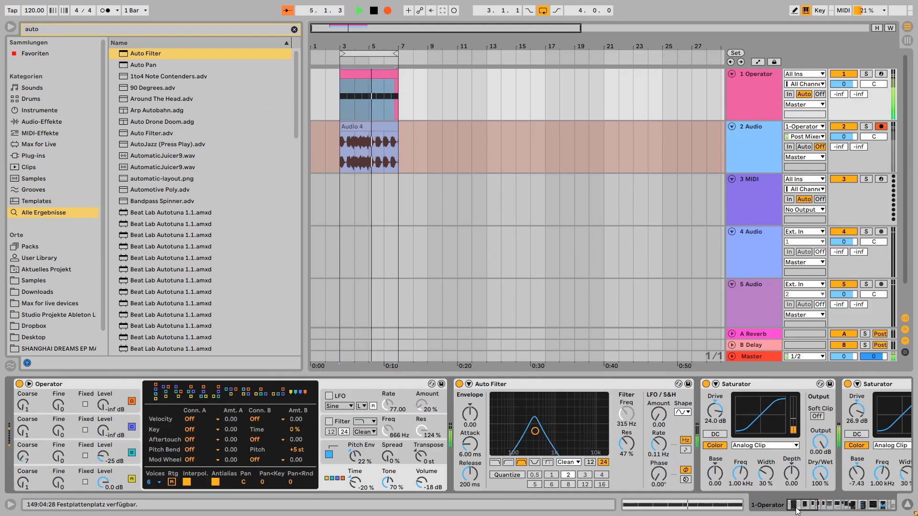
drag(714, 410, 715, 405)
drag(808, 509, 815, 510)
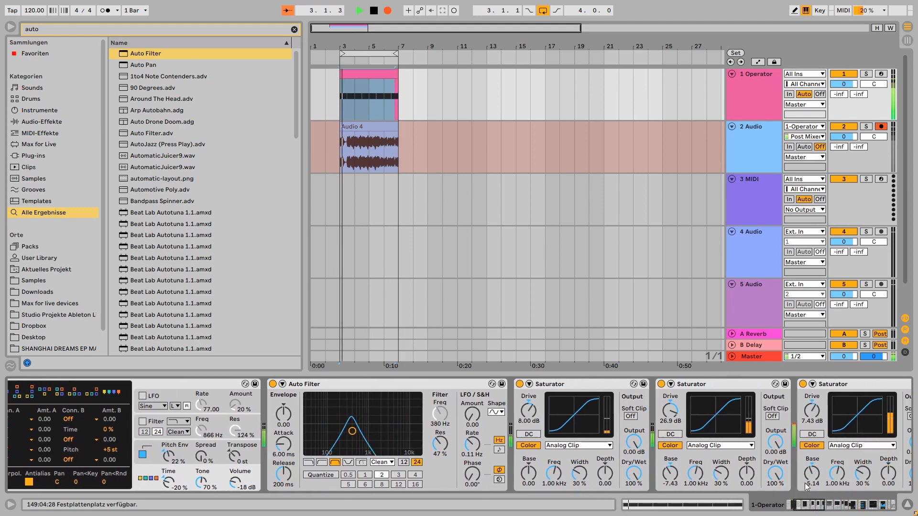
drag(670, 411, 669, 378)
drag(670, 474, 669, 467)
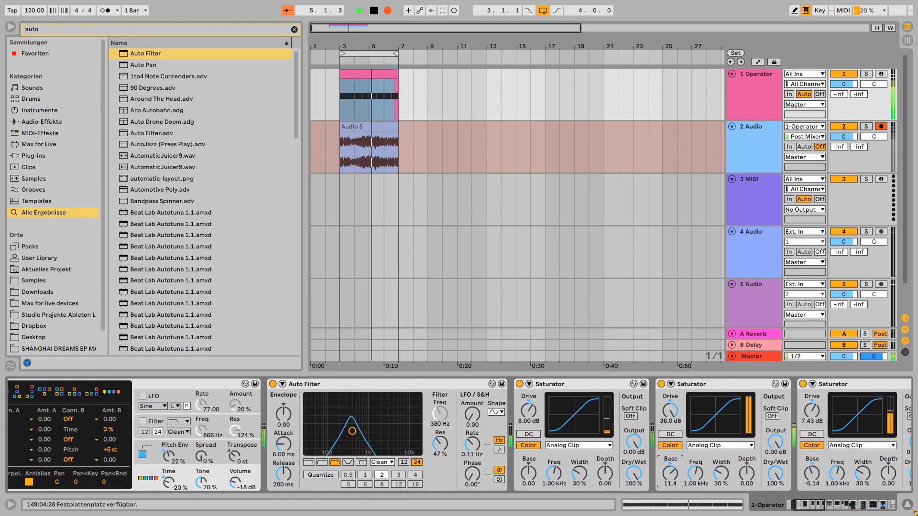
Raise the third Saturator's Drive to 23.4 dB and the Waveshaper Saturator's Drive to 29.8 dB.
drag(816, 416, 816, 383)
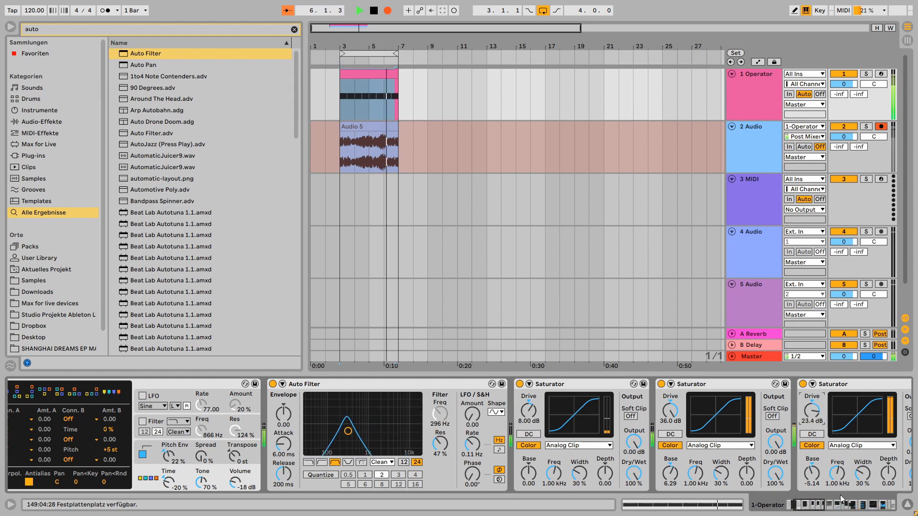
drag(823, 509, 835, 506)
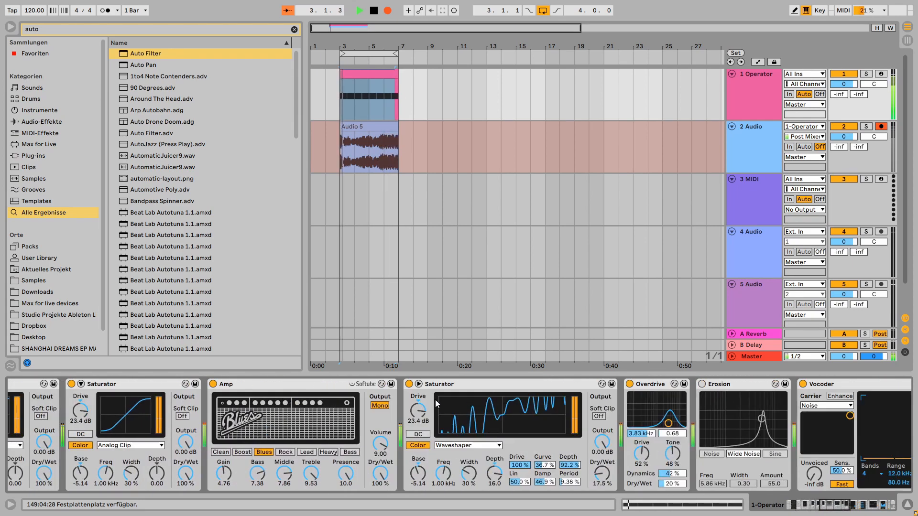
drag(418, 412, 418, 403)
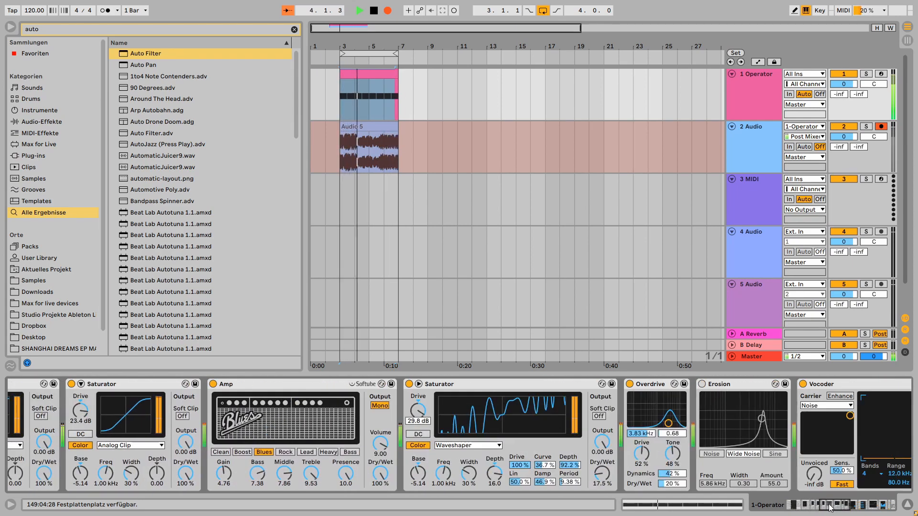
Set the LFO's Depth to 100% and lower the level of the highest band in the Modulator Vocoder.
scroll(867, 476, right, 10)
mouse_move(773, 478)
mouse_down()
mouse_move(773, 491)
mouse_move(786, 412)
mouse_move(806, 392)
mouse_move(807, 379)
mouse_move(787, 383)
mouse_move(786, 405)
mouse_move(807, 407)
mouse_move(807, 417)
mouse_move(808, 371)
mouse_move(808, 384)
mouse_up()
click(560, 429)
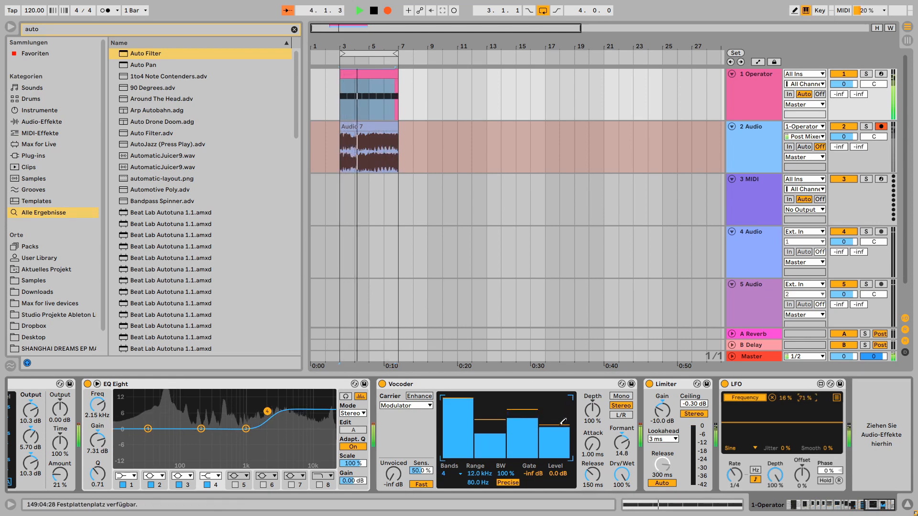
Set Operator's Time to 0% and raise its Pitch Env amount to 60%.
click(682, 506)
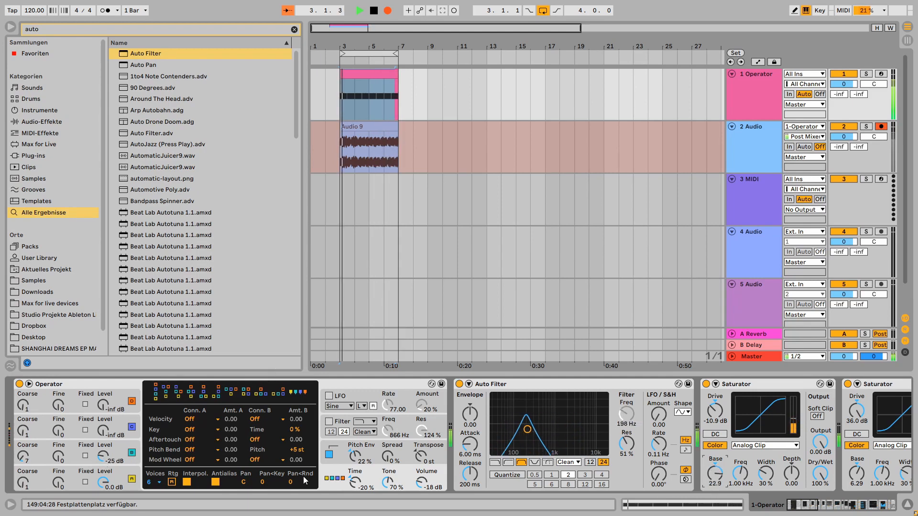
drag(355, 482, 355, 514)
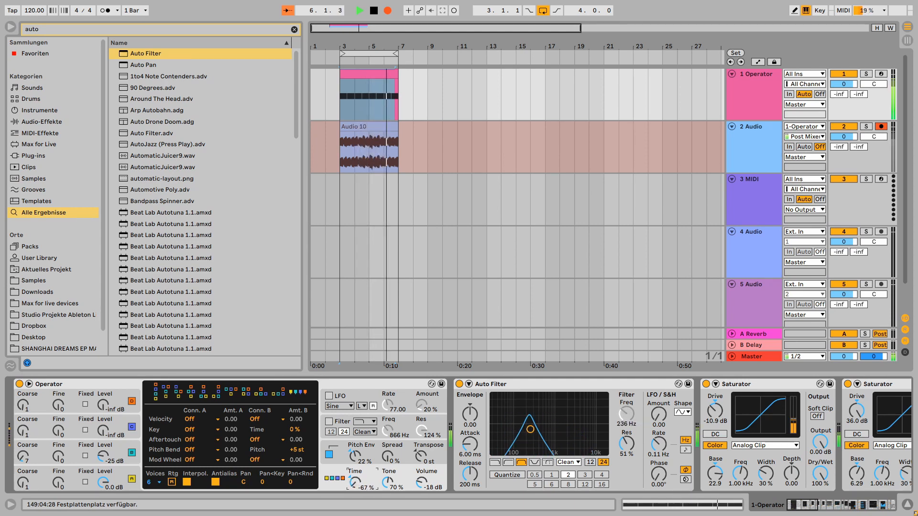
drag(355, 483, 387, 414)
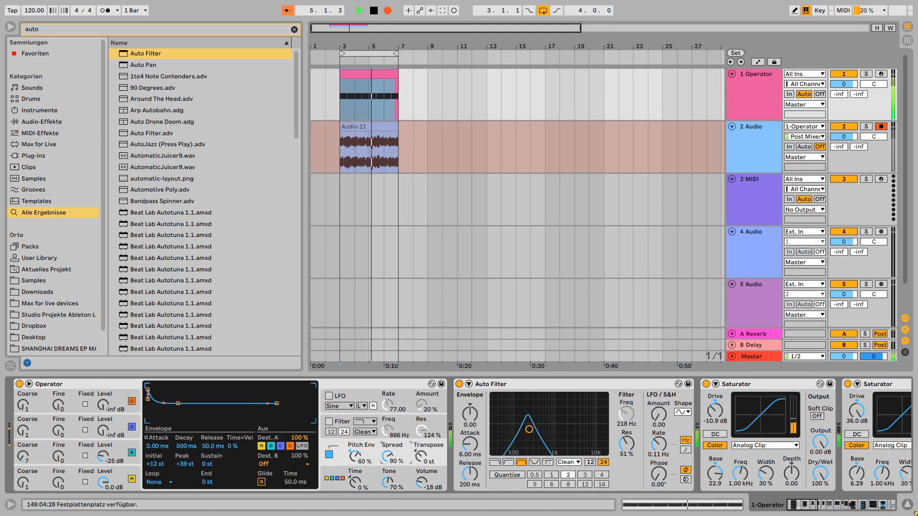
Try an Operator Transpose of +3 st, reset it to 0 st, and set Spread to 67%.
drag(420, 456, 421, 444)
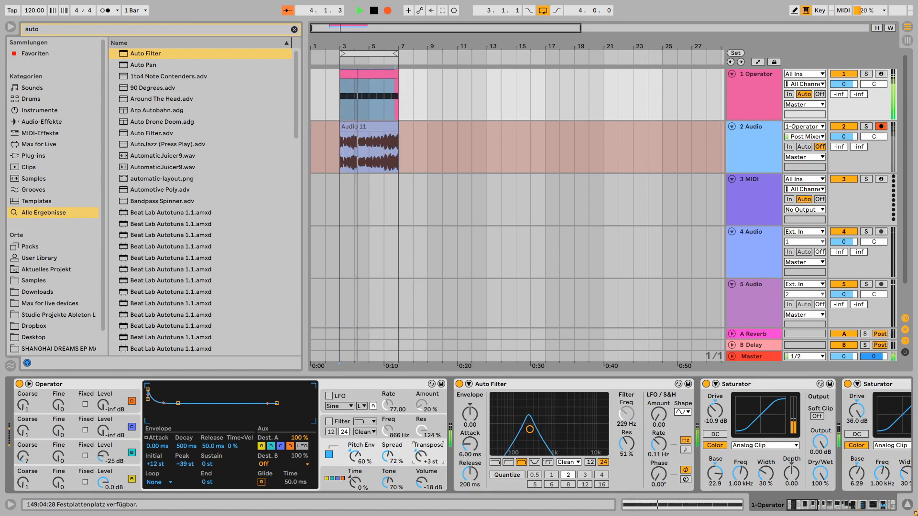
double_click(419, 457)
drag(391, 458, 391, 461)
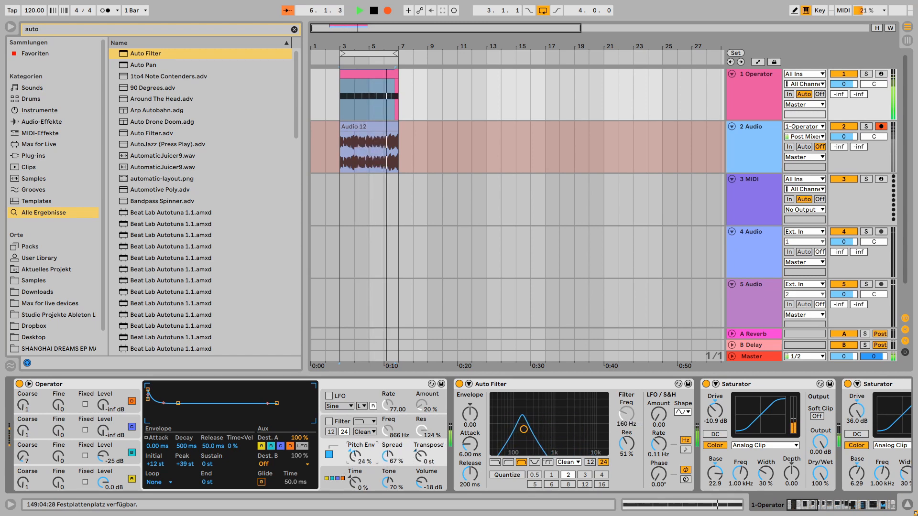
Set Operator's oscillator B to Coarse 8 and Level -35 dB, with the Pitch Env amount at 30%.
drag(114, 462, 113, 462)
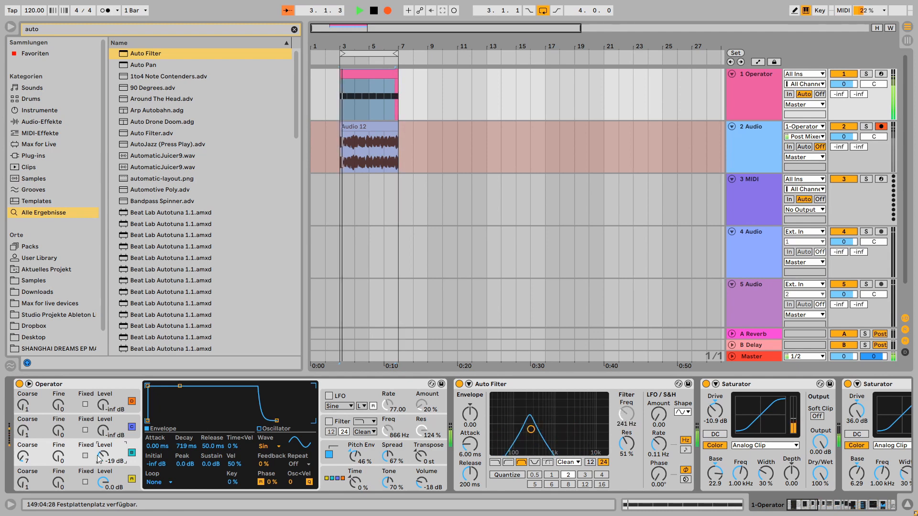
mouse_move(22, 457)
mouse_down()
mouse_move(22, 437)
mouse_move(22, 457)
mouse_up()
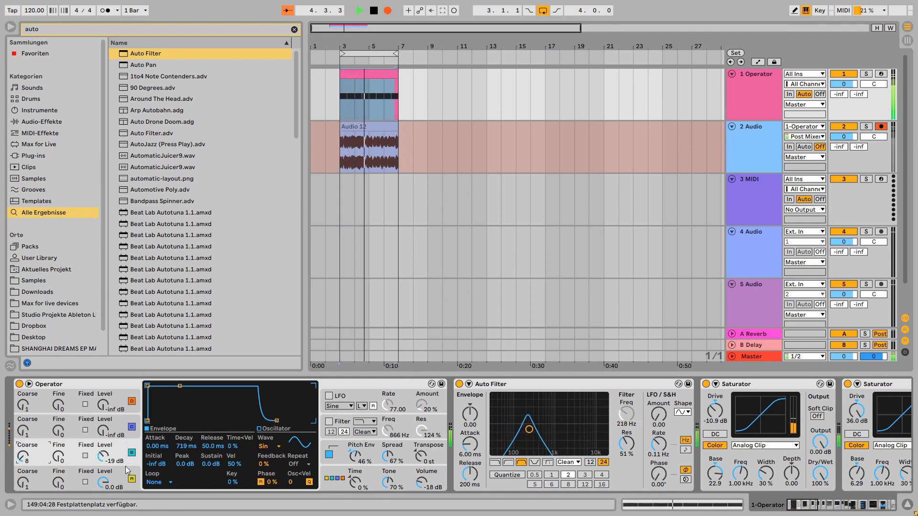
drag(103, 457, 102, 467)
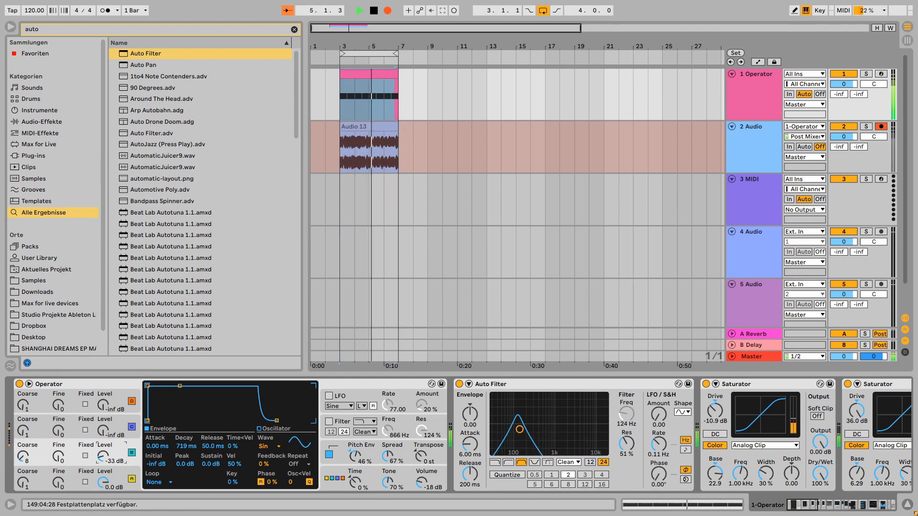
drag(354, 455, 354, 463)
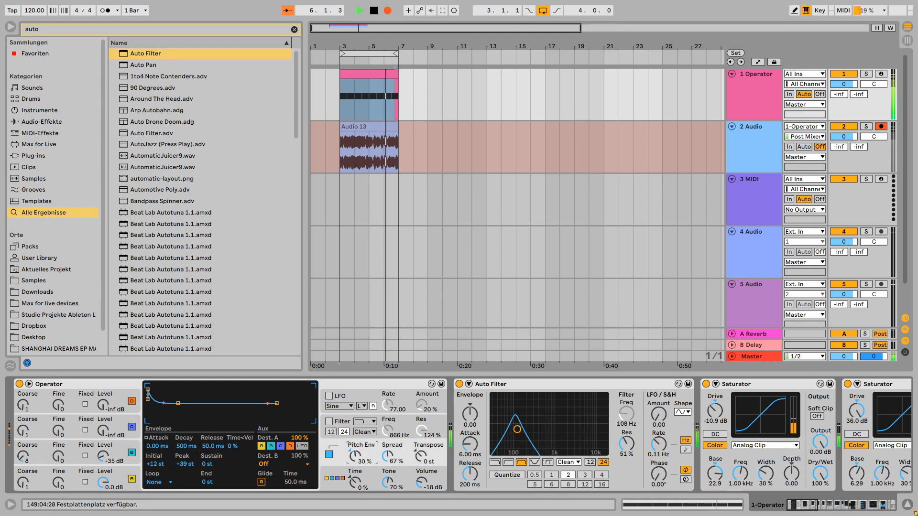
Lower the Auto Filter's resonance to 32% and raise the first Saturator's Drive to 16.9 dB.
drag(626, 444, 627, 470)
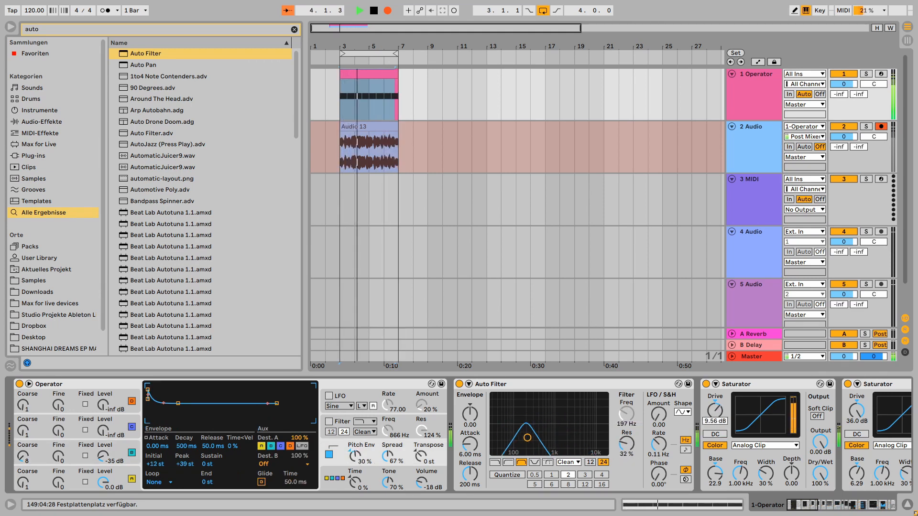
click(826, 508)
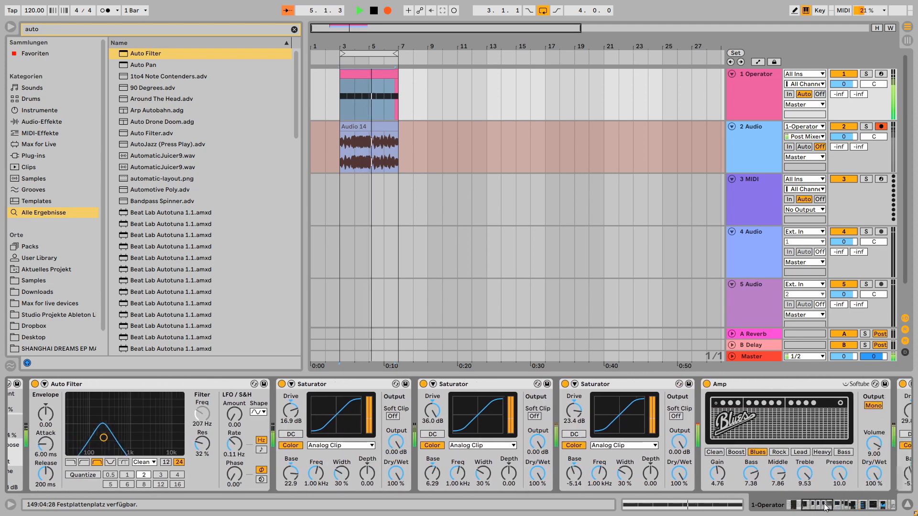
drag(825, 508, 835, 508)
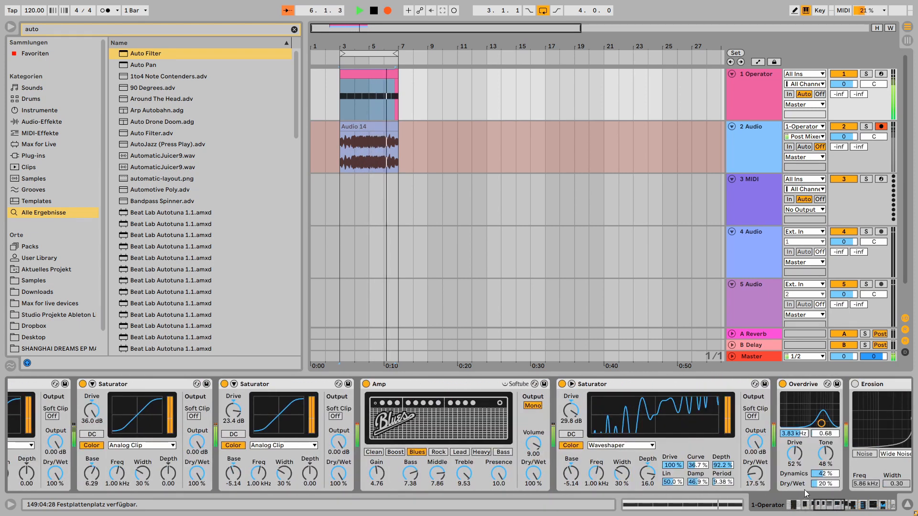
scroll(804, 490, right, 4)
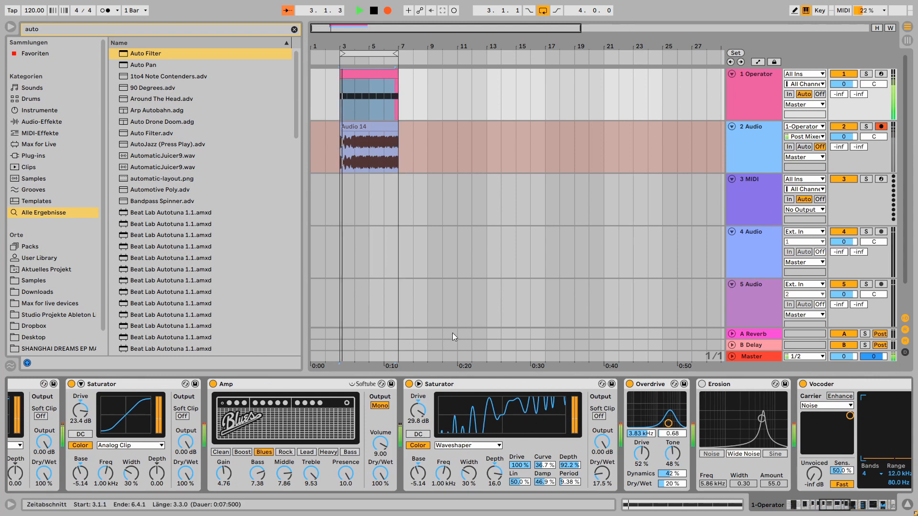
Stop recording and extend the recorded clip on the 2 Audio track to span from bar 1 to about bar 30.
key(space)
click(449, 148)
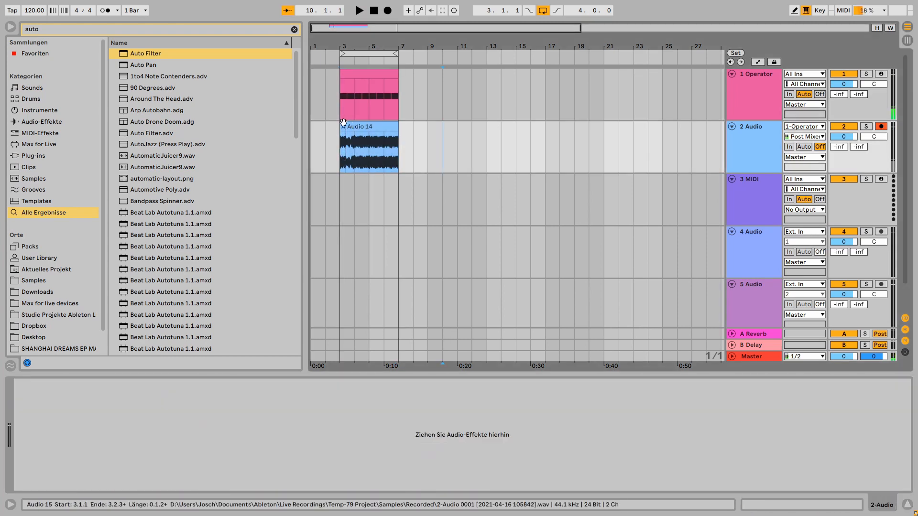
mouse_move(343, 122)
mouse_down()
mouse_move(329, 123)
mouse_move(679, 123)
mouse_move(313, 126)
mouse_up()
click(600, 135)
click(572, 147)
Copy a one-beat slice of the recorded clip and paste it onto the 4 Audio track at bar 21.
drag(515, 177, 370, 218)
scroll(453, 168, up, 5)
click(488, 155)
click(470, 205)
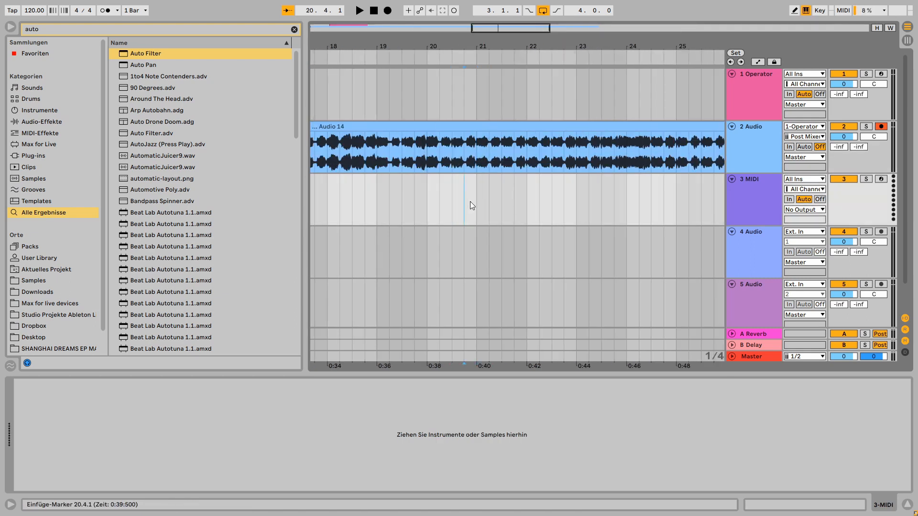
click(478, 260)
key(ctrl+v)
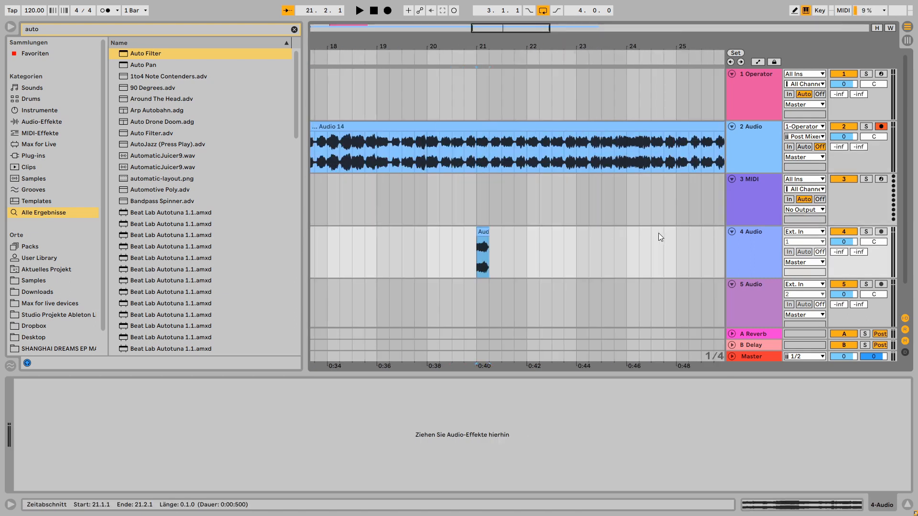
Audition the one-beat slice on the 4 Audio track and delete it.
key(space)
key(space)
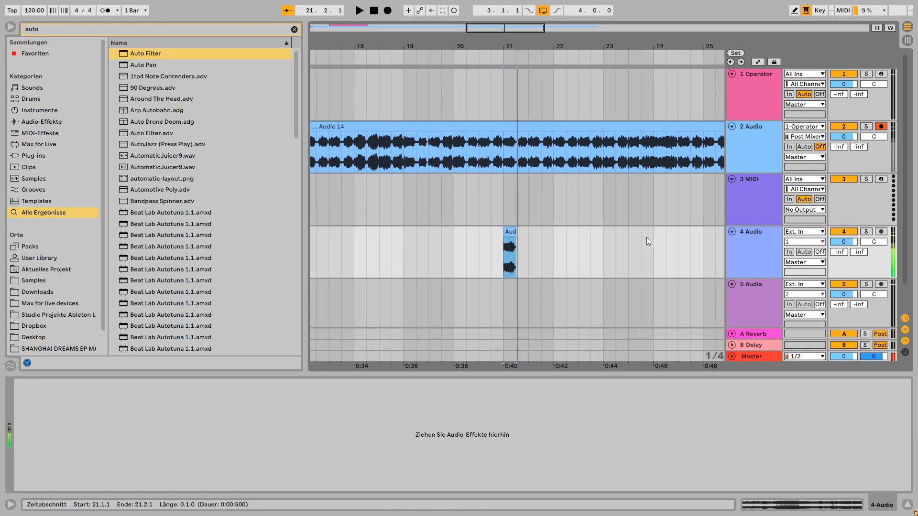
click(513, 231)
key(Delete)
Move the recorded clip along the 2 Audio track and extend its start back to bar 17 to reveal the earlier recording.
click(500, 148)
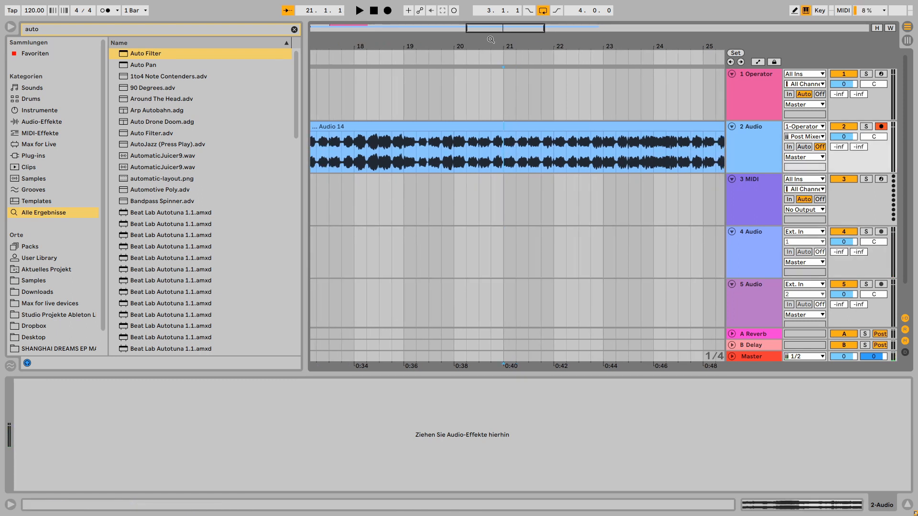
drag(499, 46, 462, 61)
click(367, 138)
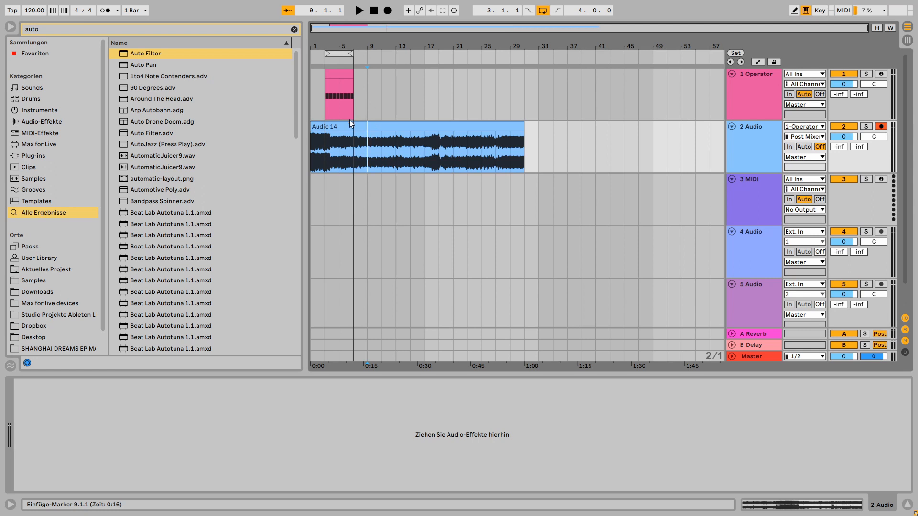
drag(349, 123, 463, 124)
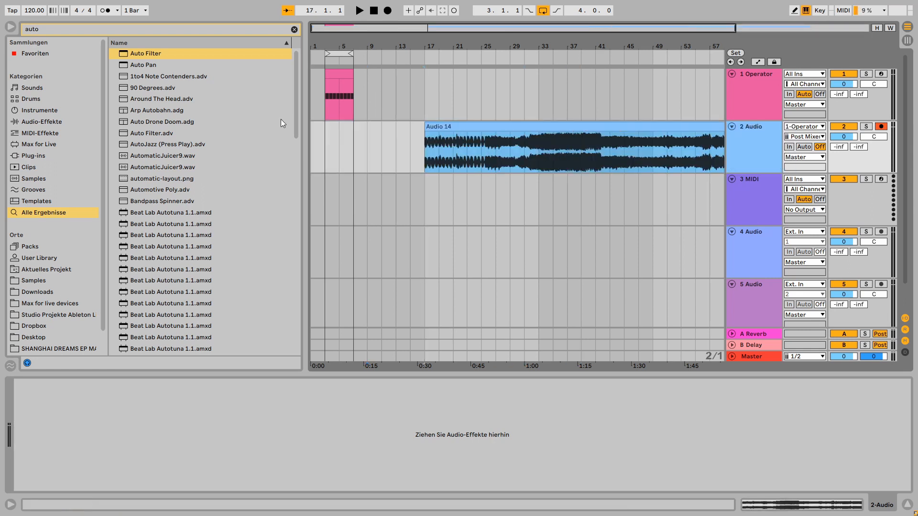
drag(415, 46, 390, 46)
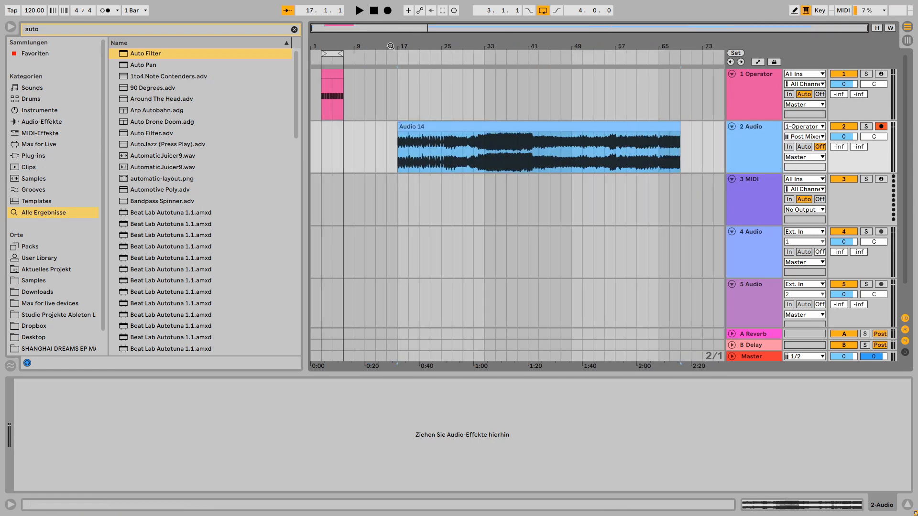